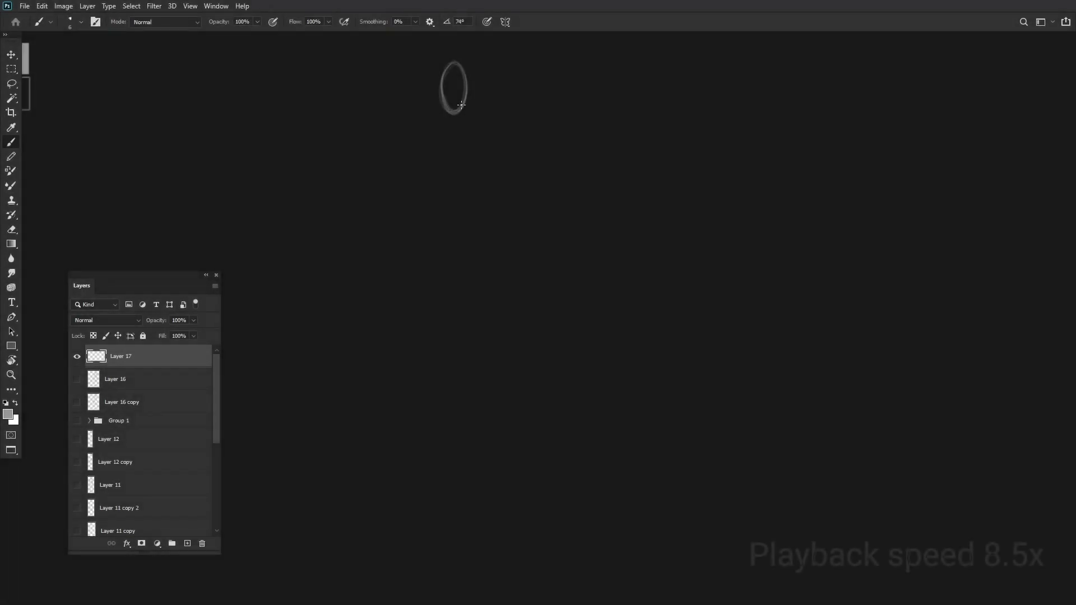
Sketch the figure's neck, slanted shoulder line, tapered ribcage and flared hips beneath the oval head on Layer 17.
mouse_move(452, 107)
mouse_down()
mouse_move(453, 129)
mouse_move(443, 132)
mouse_up()
drag(440, 84, 441, 78)
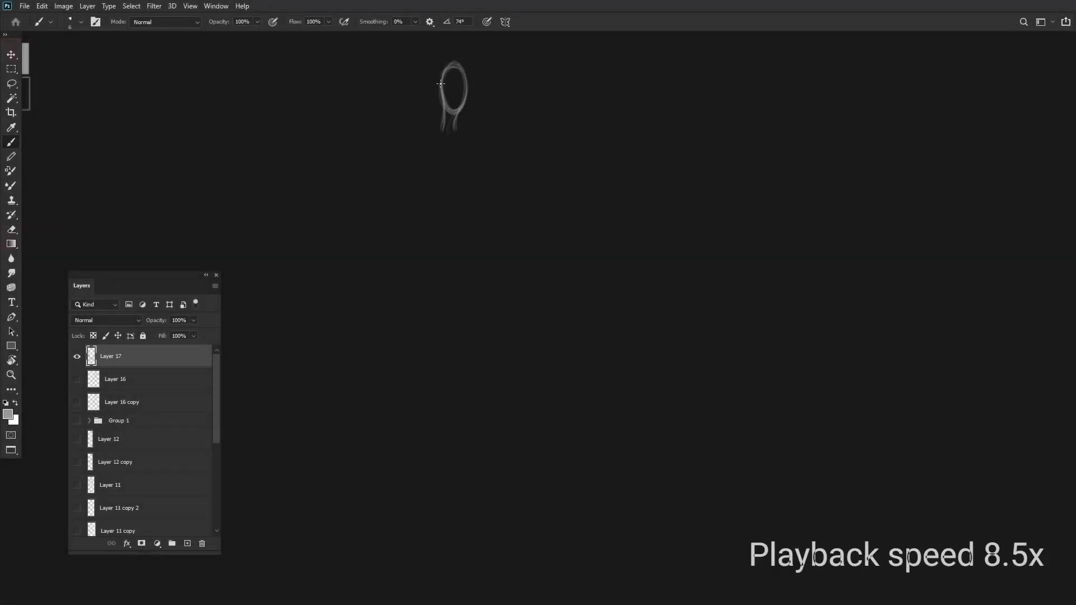
mouse_move(499, 148)
mouse_down()
mouse_move(416, 119)
mouse_move(450, 132)
mouse_move(456, 118)
mouse_move(464, 130)
mouse_move(423, 119)
mouse_move(442, 102)
mouse_move(447, 192)
mouse_up()
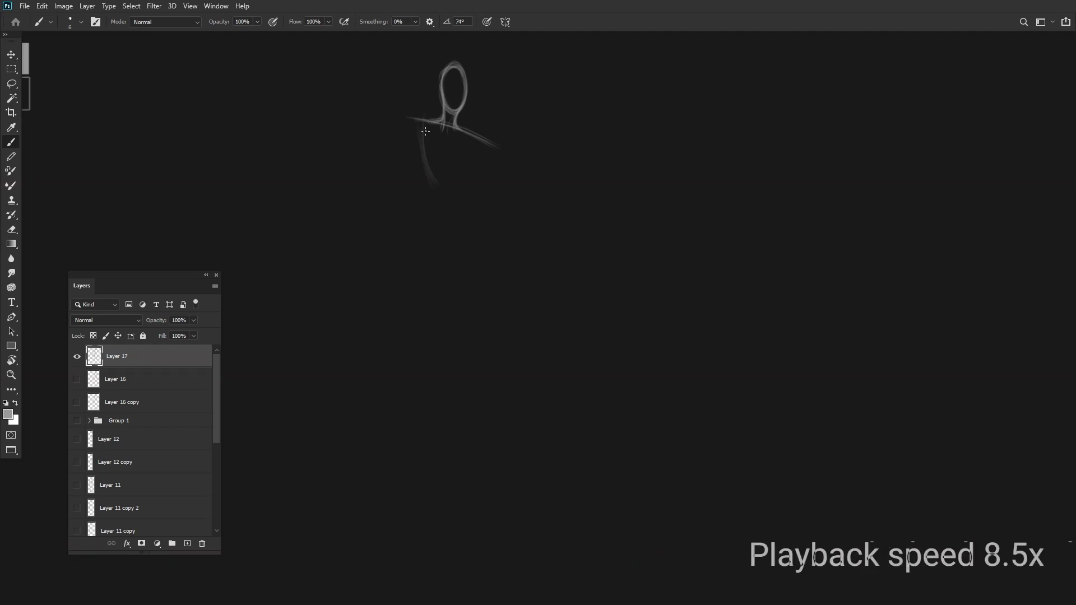
drag(469, 127, 448, 190)
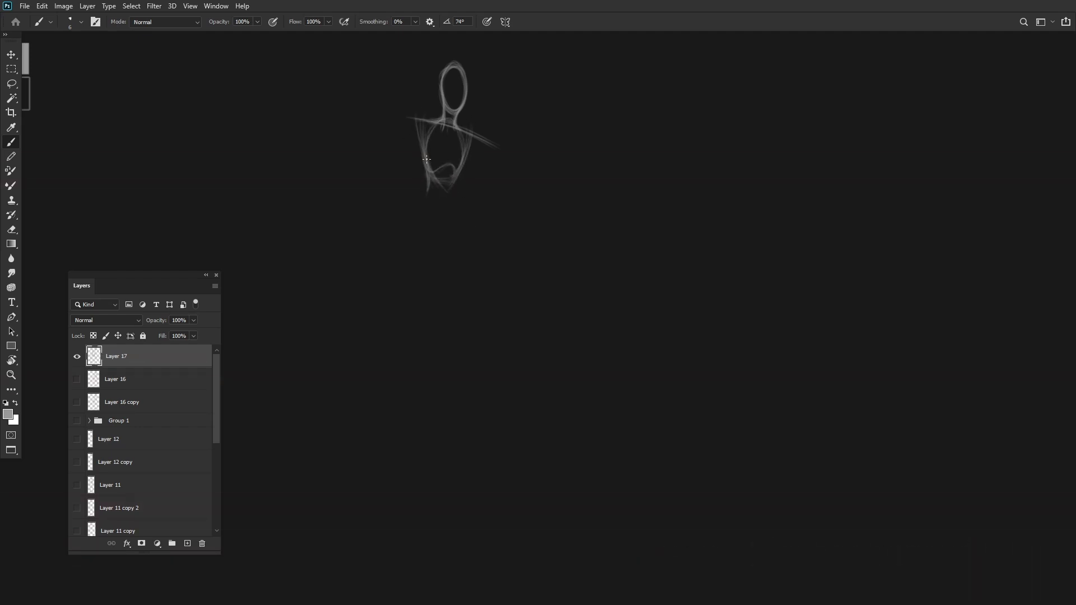
drag(455, 178, 468, 214)
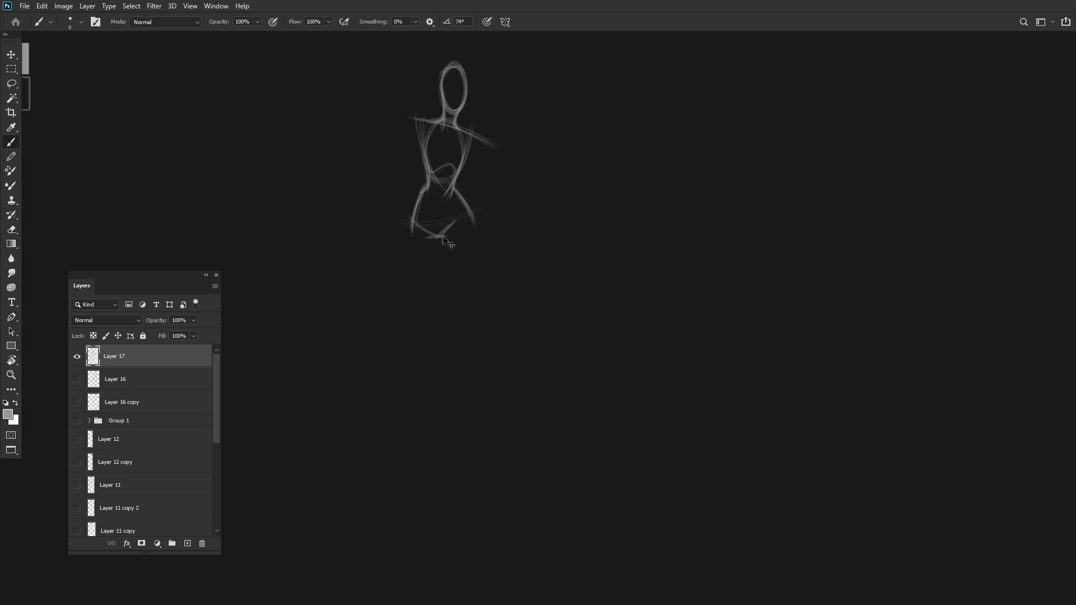
Draw the inner and outer contours of both thighs from the hips down to the knees.
drag(443, 241, 448, 323)
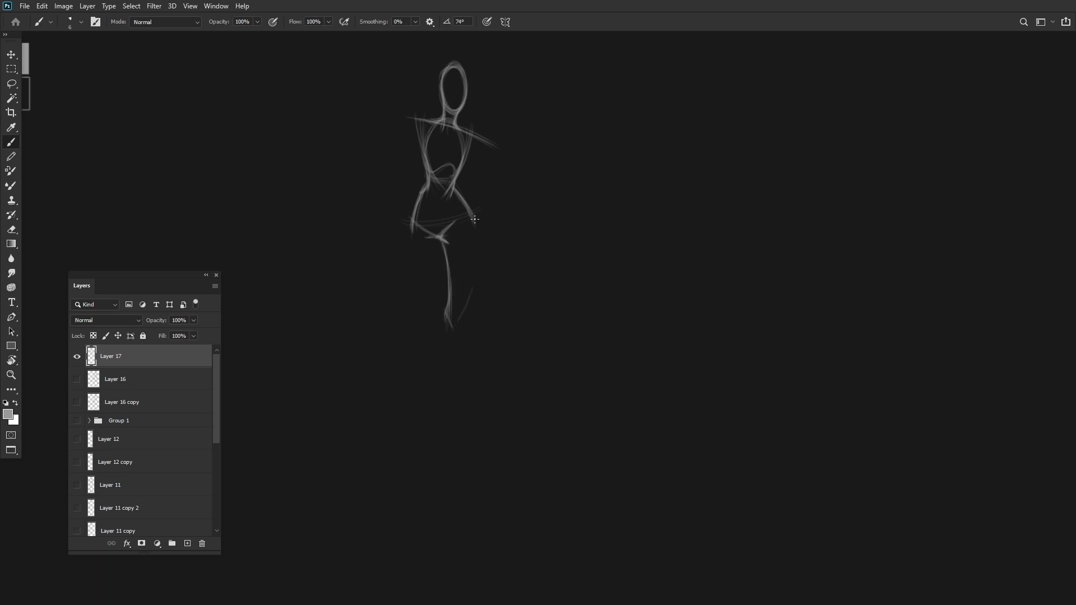
drag(480, 224, 461, 316)
mouse_move(435, 240)
mouse_down()
mouse_move(446, 332)
mouse_move(400, 246)
mouse_move(422, 328)
mouse_up()
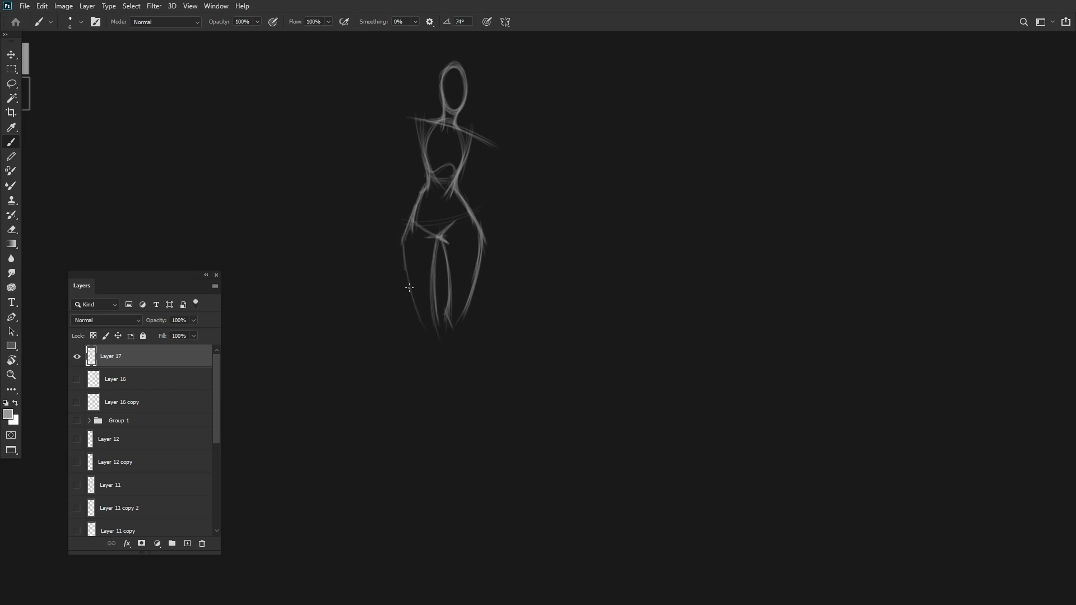
drag(402, 241, 445, 426)
Sketch both lower legs from the knees, curving the calves and tapering them together at the ankles.
mouse_move(468, 316)
mouse_down()
mouse_move(549, 304)
mouse_move(536, 387)
mouse_up()
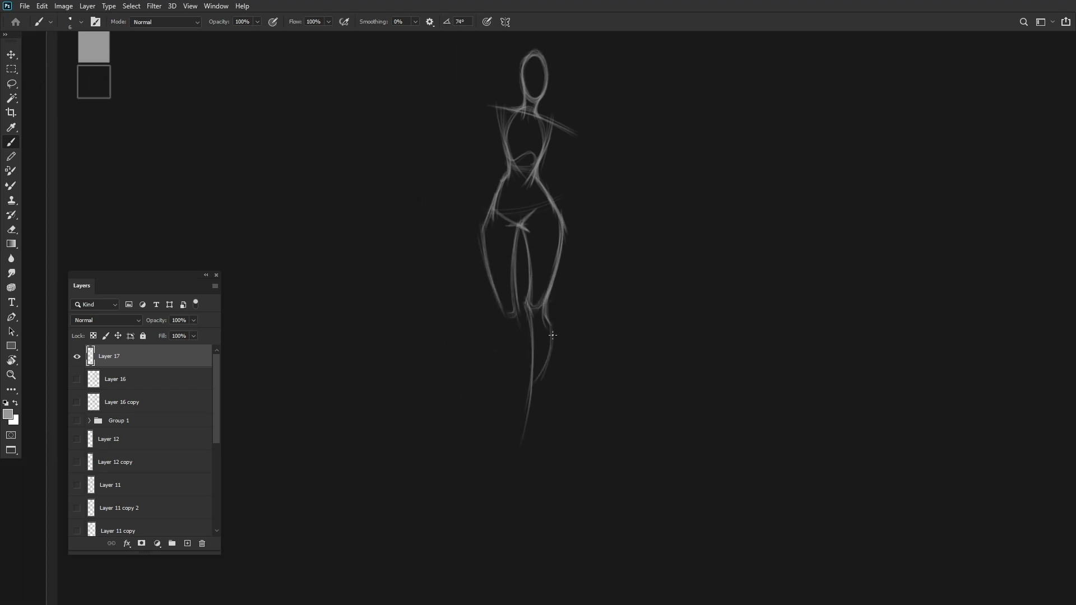
drag(548, 318, 541, 431)
scroll(538, 297, up, 1)
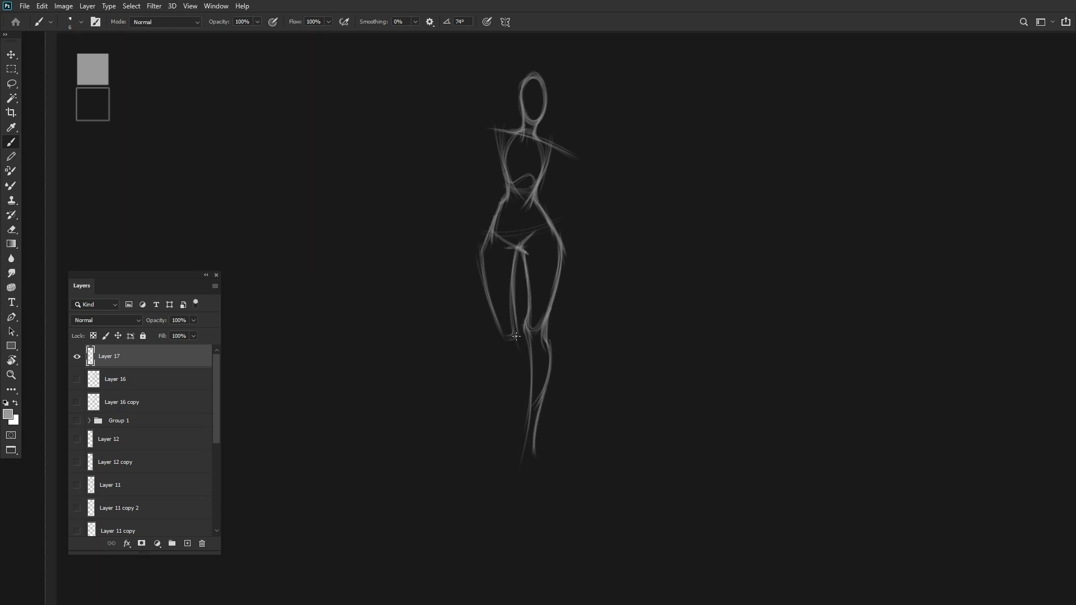
drag(516, 336, 527, 405)
drag(493, 316, 524, 454)
drag(507, 380, 527, 439)
Strengthen the hip and abdomen lines and sketch the visible parts of the far arm beside the waist and hip.
key(e)
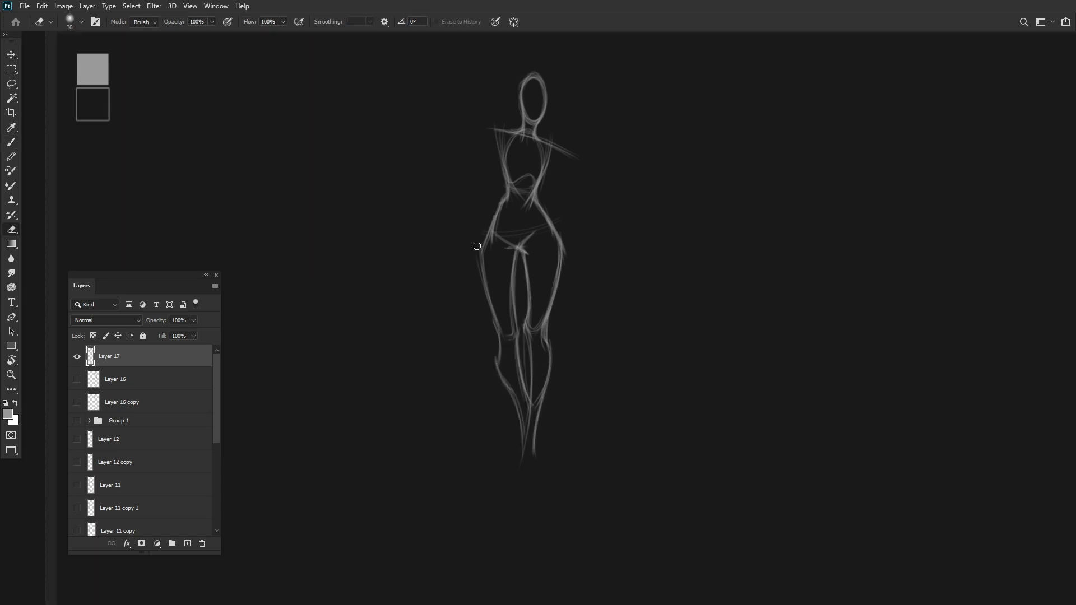
key(b)
mouse_move(477, 246)
mouse_down()
mouse_move(483, 274)
mouse_move(489, 231)
mouse_move(482, 266)
mouse_move(504, 217)
mouse_move(487, 234)
mouse_move(534, 199)
mouse_move(560, 263)
mouse_move(554, 275)
mouse_move(558, 239)
mouse_move(499, 382)
mouse_move(516, 264)
mouse_up()
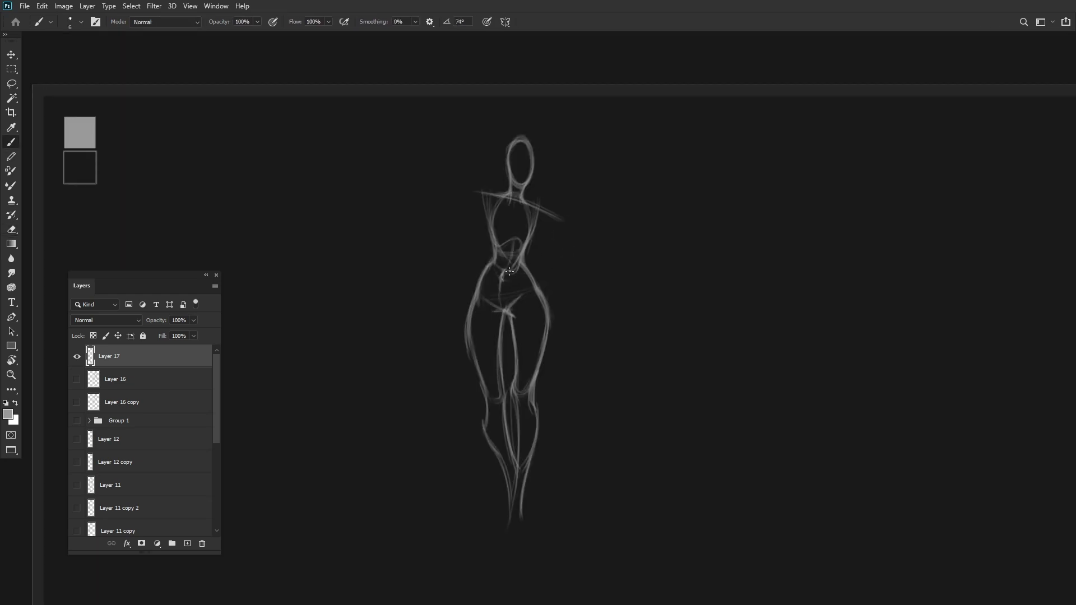
mouse_move(508, 272)
mouse_down()
mouse_move(483, 222)
mouse_move(514, 185)
mouse_up()
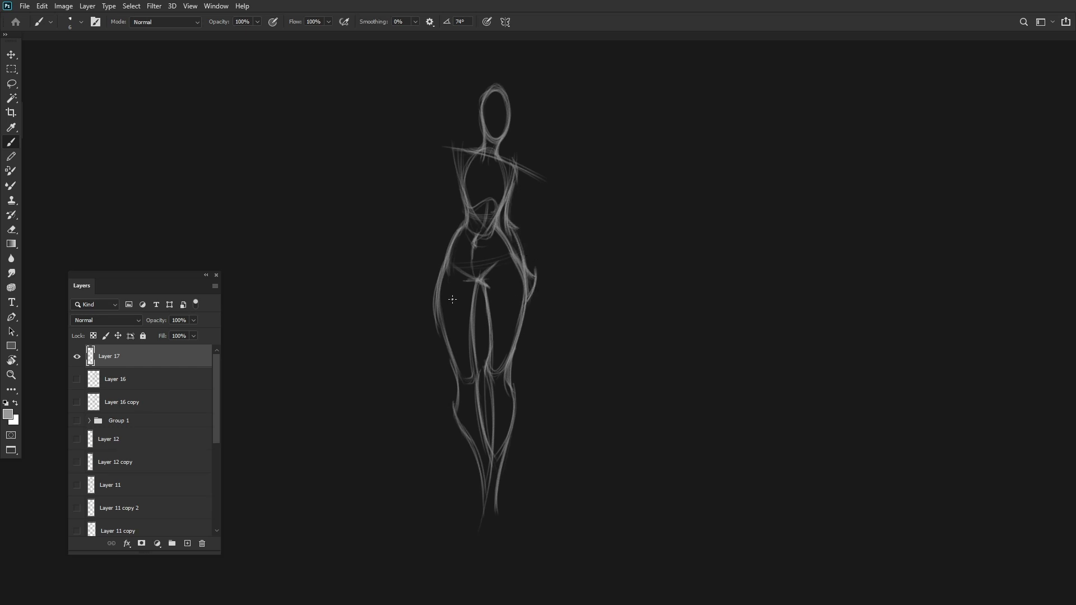
Draw the straight arm hanging from the free shoulder past the hip, with its elbow and wrist.
drag(444, 173, 431, 232)
drag(470, 180, 429, 278)
mouse_move(437, 224)
mouse_down()
mouse_move(418, 289)
mouse_move(450, 215)
mouse_move(435, 266)
mouse_move(438, 232)
mouse_up()
Check the pose in a horizontally mirrored view, restore the original orientation and add pointed feet at the ankles.
key(ctrl+shift+h)
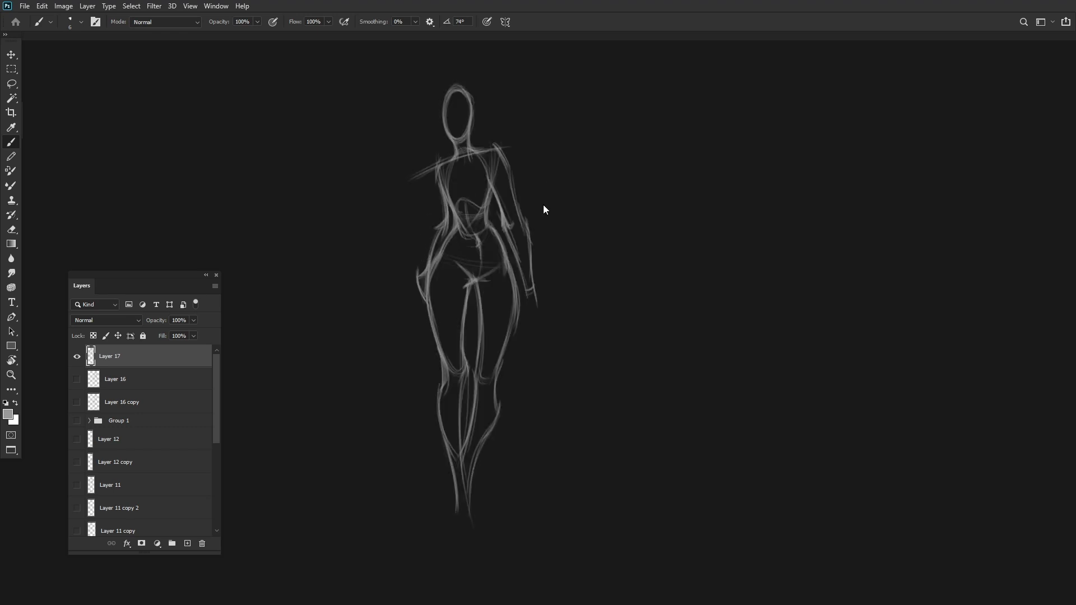
key(ctrl+shift+h)
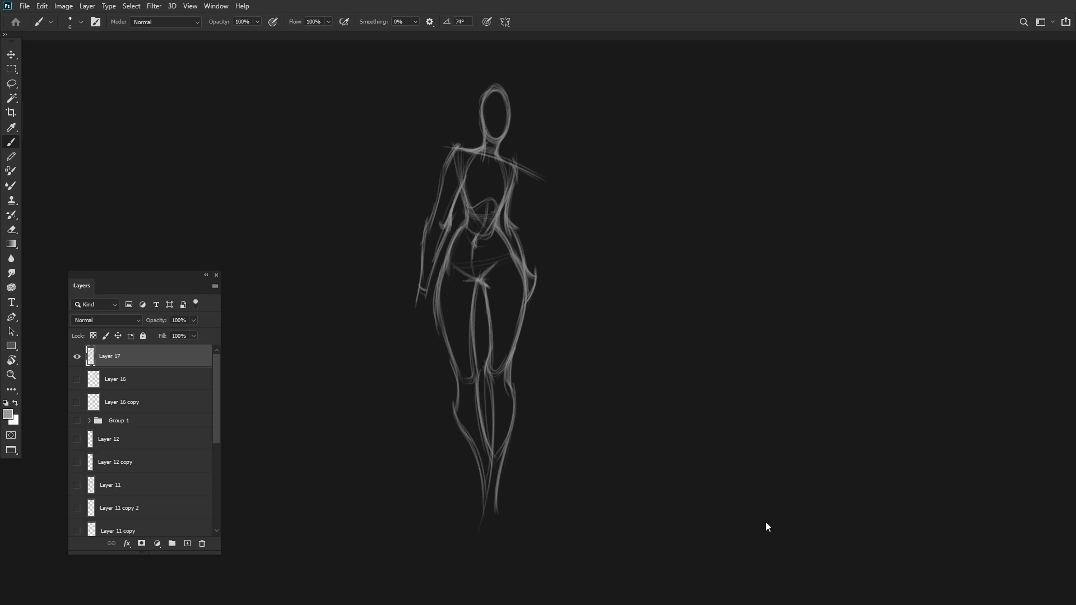
scroll(456, 336, down, 1)
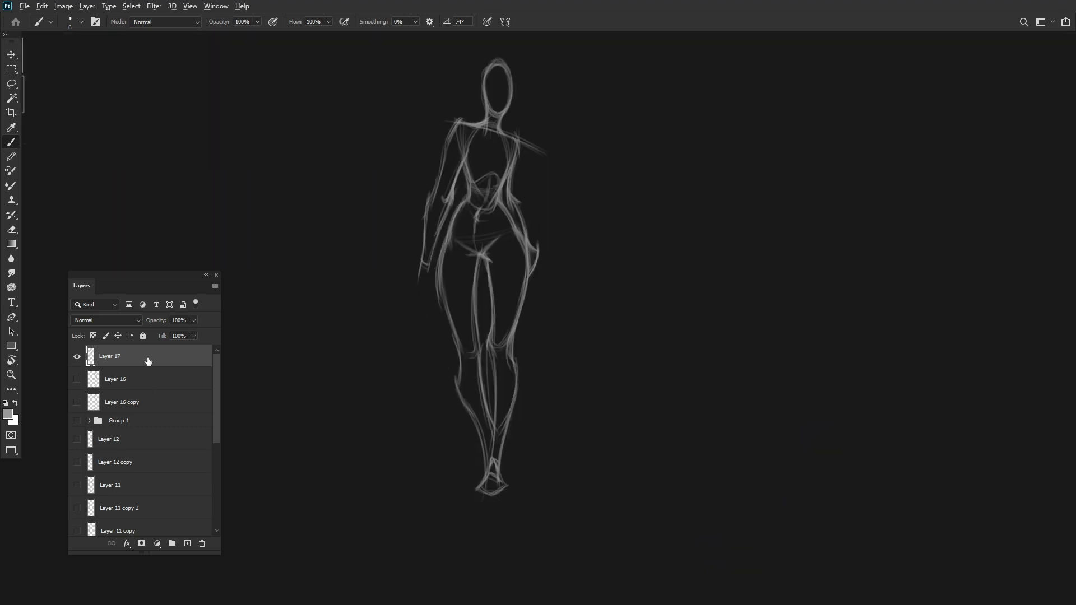
Duplicate Layer 17 and sketch the breasts, waist contours and inner ends of the collarbones on the torso.
key(ctrl+j)
key(ctrl+plus)
drag(489, 273, 498, 229)
mouse_move(442, 275)
mouse_down()
mouse_move(414, 271)
mouse_move(407, 233)
mouse_up()
drag(419, 203, 404, 255)
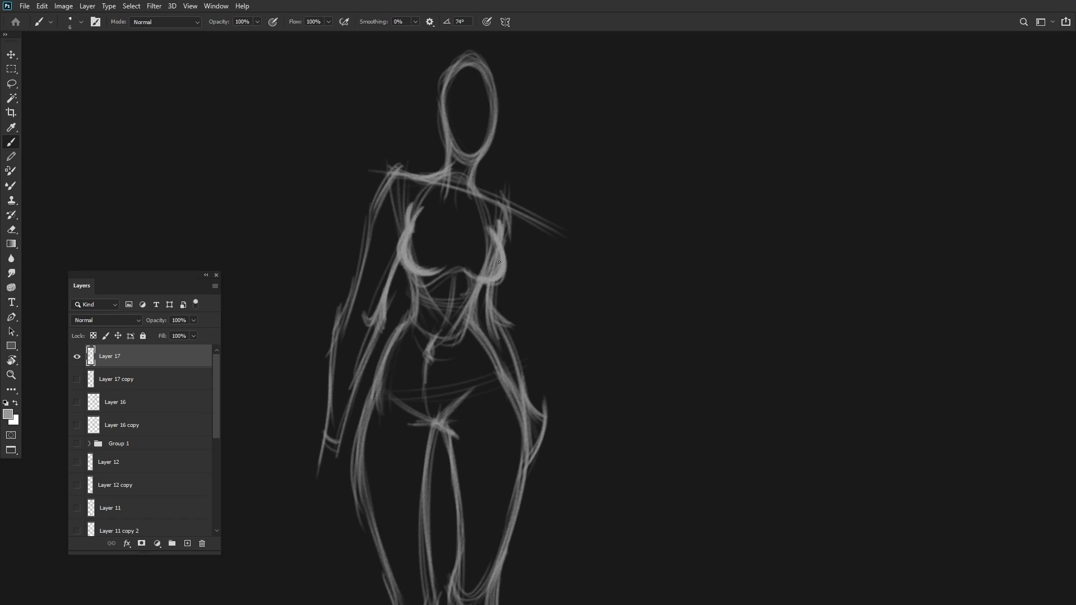
drag(485, 282, 474, 332)
drag(421, 273, 406, 324)
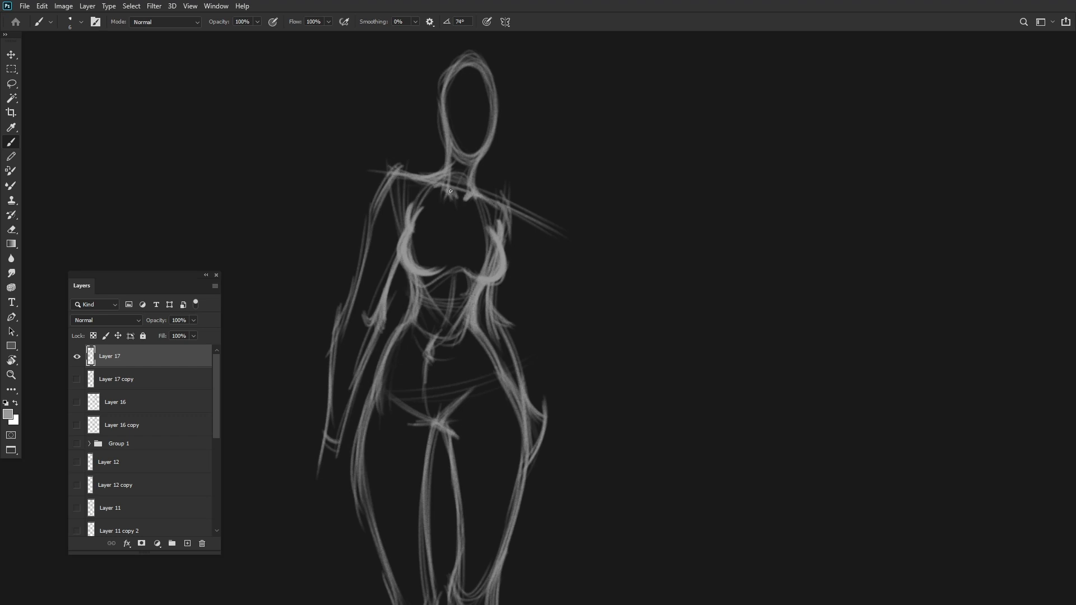
key(ctrl+minus)
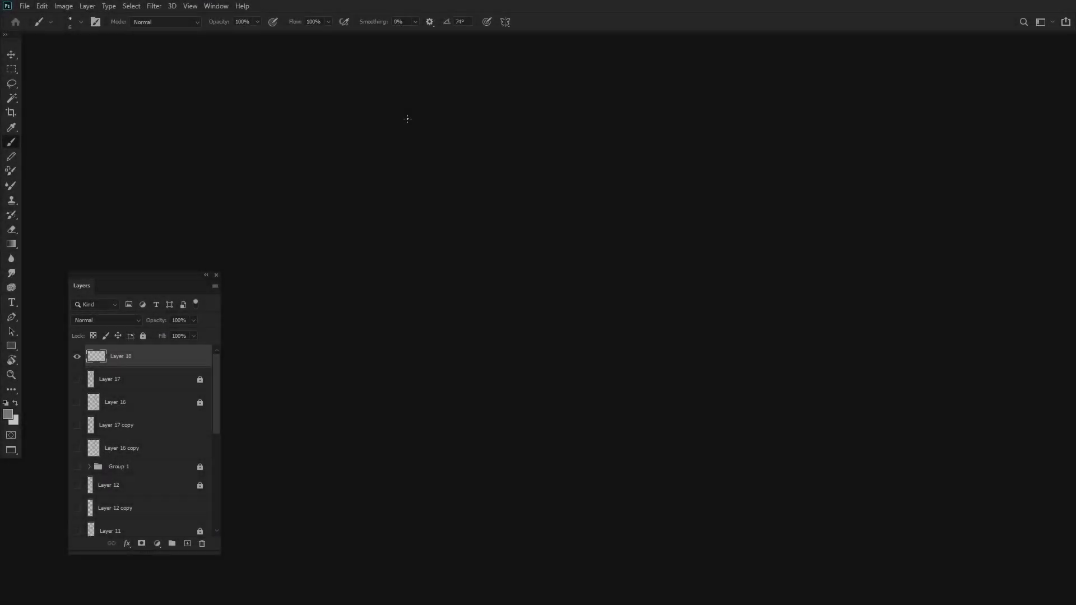
Sketch a second figure's oval head, neck and curved shoulder line on Layer 18, checking it in a mirrored view.
mouse_move(407, 119)
mouse_down()
mouse_move(440, 119)
mouse_move(433, 198)
mouse_move(418, 150)
mouse_move(425, 196)
mouse_move(509, 163)
mouse_move(439, 194)
mouse_move(430, 175)
mouse_move(497, 167)
mouse_move(391, 186)
mouse_up()
scroll(411, 184, up, 1)
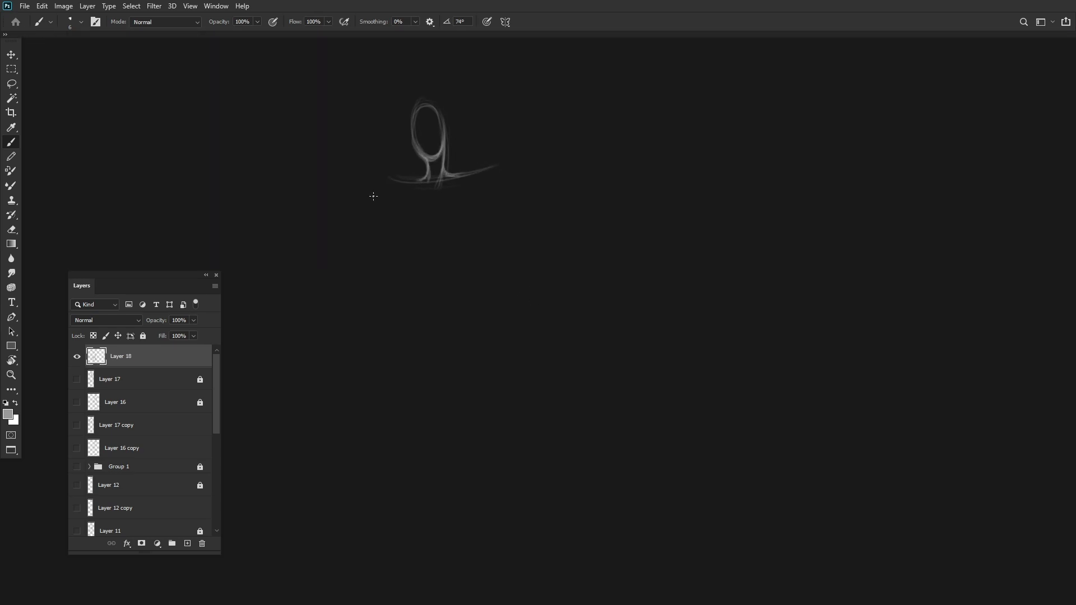
key(ctrl+shift+h)
key(ctrl+shift+h)
Draw the second figure's egg-shaped ribcage, the arch beneath it and the side contours narrowing to the waist.
drag(468, 185, 440, 251)
drag(410, 193, 423, 275)
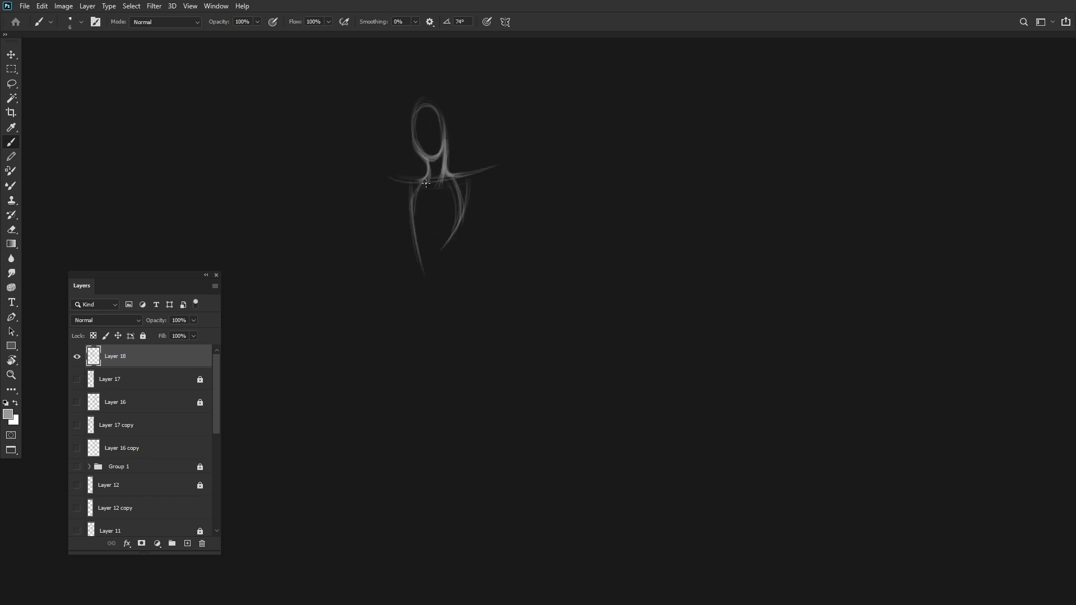
mouse_move(456, 190)
mouse_down()
mouse_move(458, 222)
mouse_move(445, 239)
mouse_move(455, 231)
mouse_move(415, 239)
mouse_move(403, 283)
mouse_up()
mouse_move(398, 263)
mouse_down()
mouse_move(364, 268)
mouse_move(413, 297)
mouse_move(515, 208)
mouse_up()
Draw a long pointed elf ear on the side of the second figure's head.
key(h)
scroll(435, 369, up, 3)
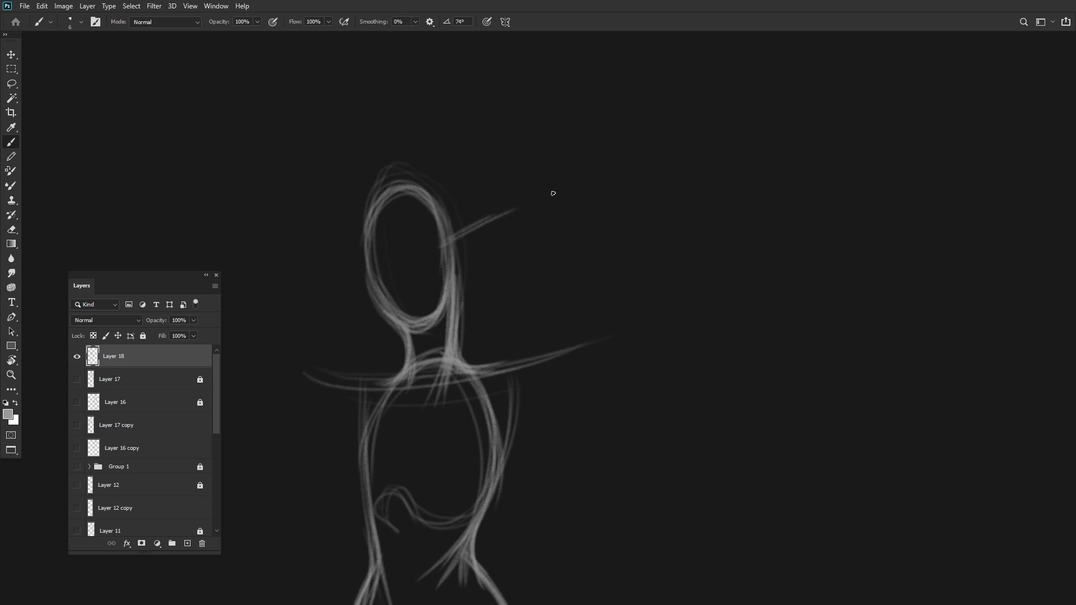
mouse_move(440, 247)
mouse_down()
mouse_move(525, 195)
mouse_move(450, 291)
mouse_up()
key(ctrl+z)
mouse_move(509, 208)
mouse_down()
mouse_move(454, 280)
mouse_move(526, 196)
mouse_up()
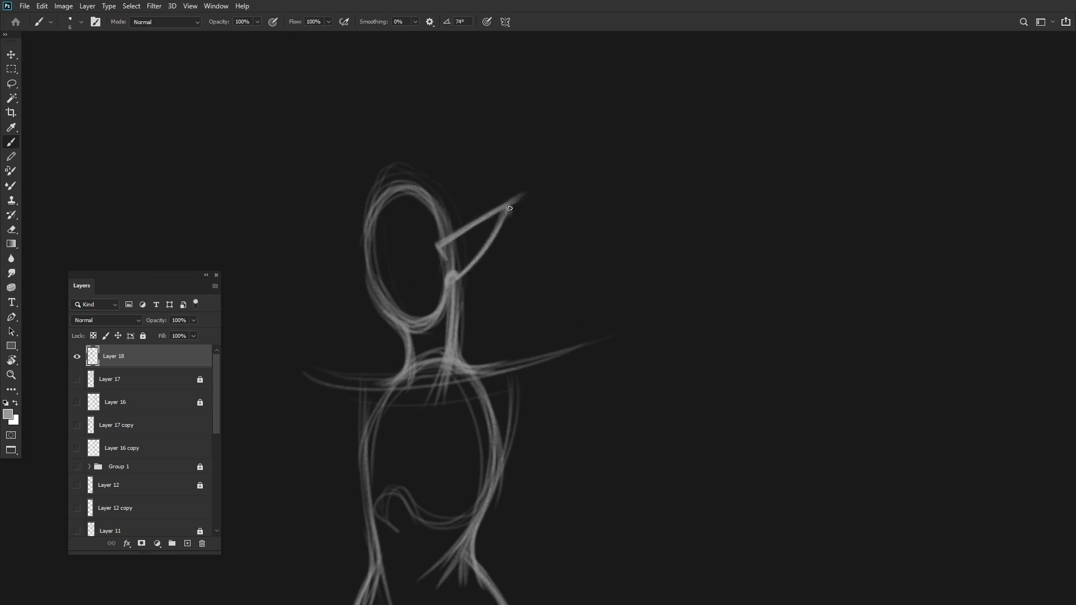
Sketch the V-shaped pelvis with curved leg openings and both thighs in a wide stance.
scroll(441, 246, down, 3)
mouse_move(448, 471)
mouse_down()
mouse_move(436, 387)
mouse_move(466, 354)
mouse_move(487, 358)
mouse_up()
drag(414, 253, 390, 399)
drag(400, 290, 442, 305)
drag(439, 302, 397, 280)
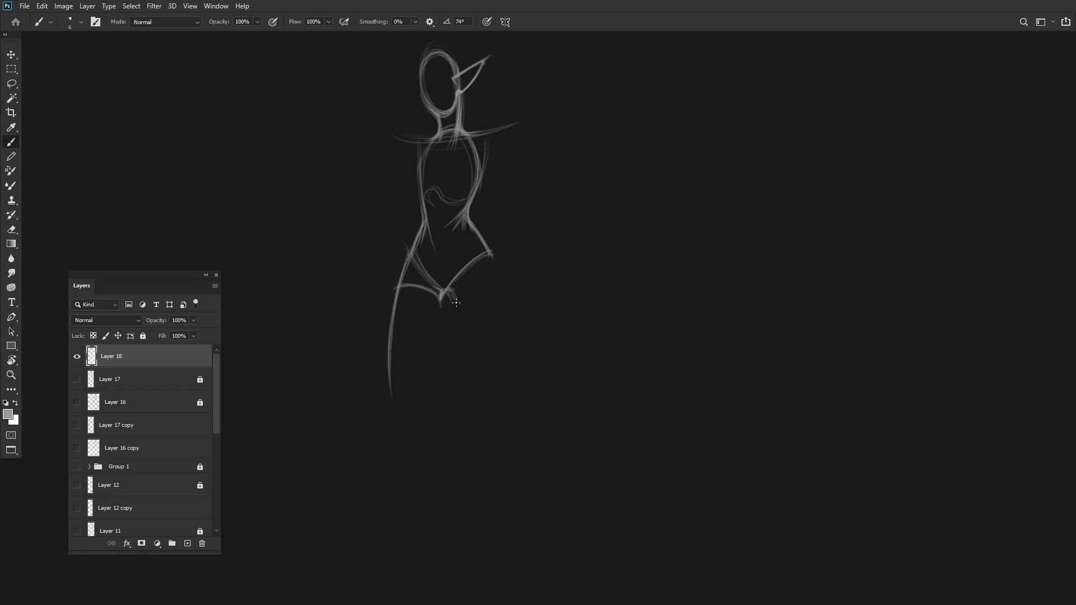
mouse_move(456, 303)
mouse_down()
mouse_move(450, 294)
mouse_move(398, 395)
mouse_move(499, 382)
mouse_move(492, 388)
mouse_move(504, 393)
mouse_up()
mouse_move(502, 288)
mouse_down()
mouse_move(515, 339)
mouse_move(509, 408)
mouse_move(427, 387)
mouse_up()
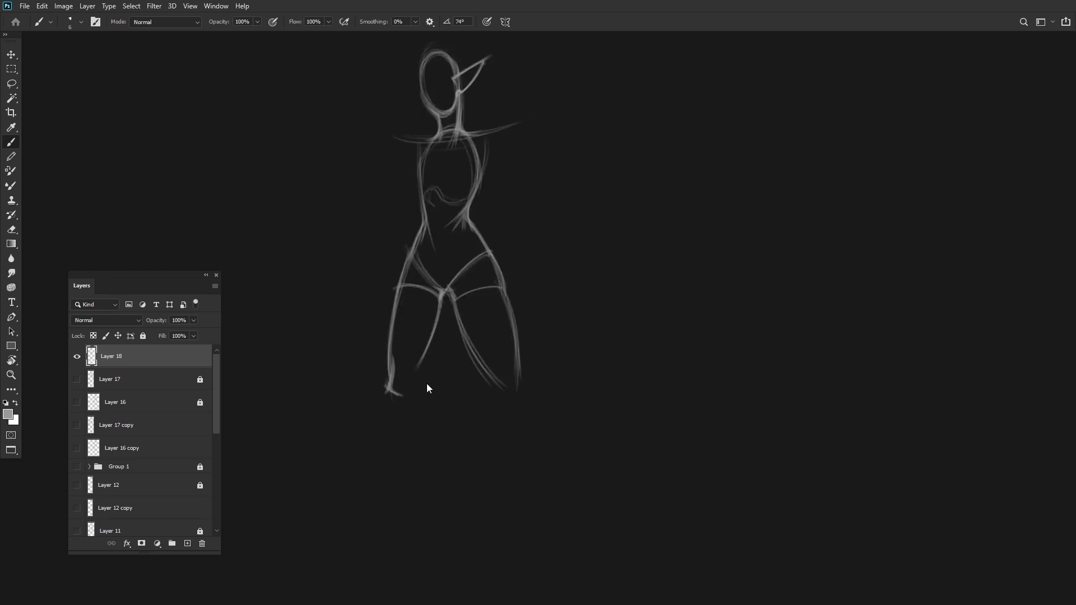
Draw the knees and both lower legs spreading outward and tapering towards the ankles.
mouse_move(430, 347)
mouse_down()
mouse_move(367, 493)
mouse_move(387, 395)
mouse_up()
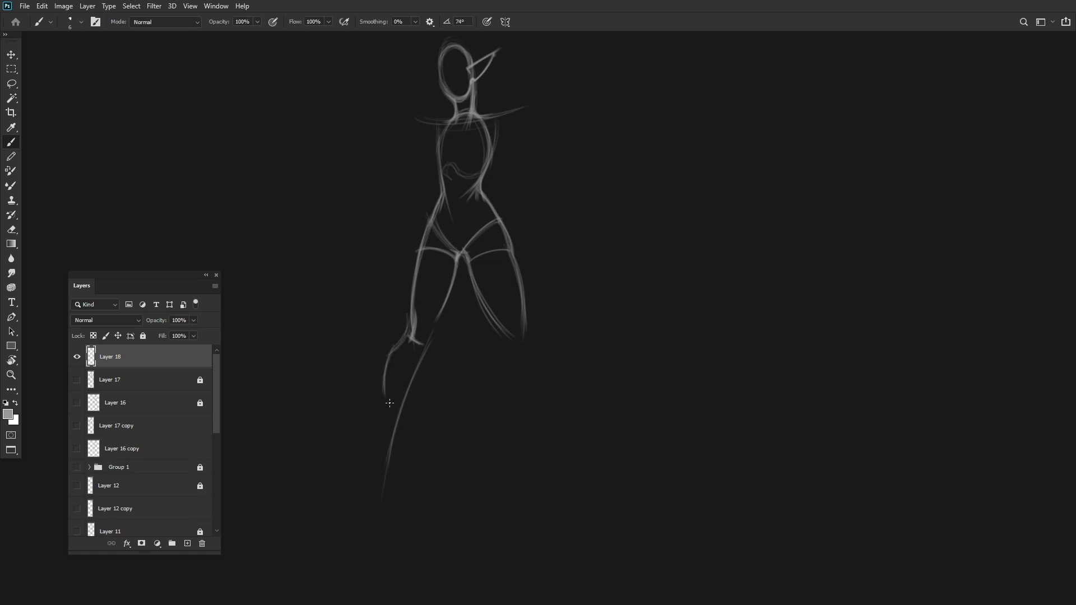
drag(399, 339, 377, 462)
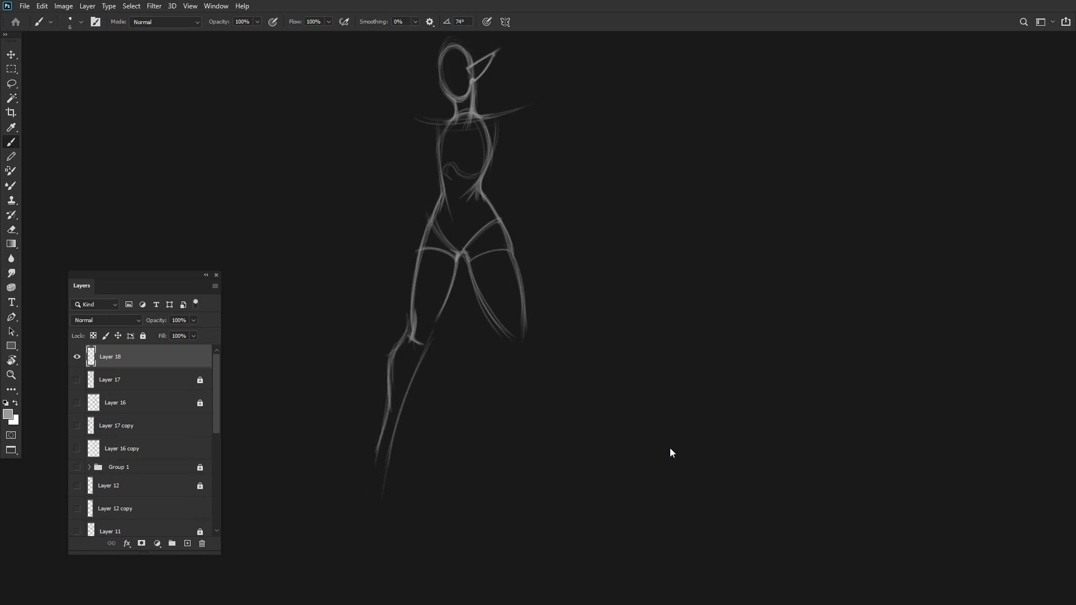
drag(370, 175, 366, 175)
mouse_move(507, 322)
mouse_down()
mouse_move(540, 421)
mouse_move(527, 440)
mouse_move(526, 379)
mouse_move(551, 440)
mouse_up()
key(ctrl+minus)
key(ctrl+plus)
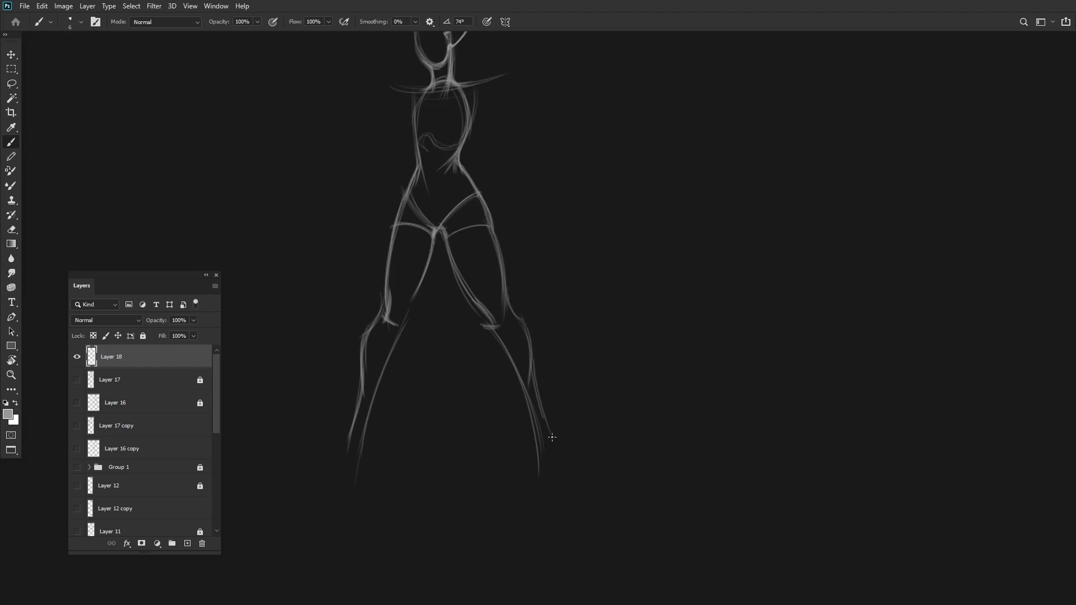
Add rounded shoulder corners at both ends of the second figure's shoulder line.
drag(558, 381, 610, 380)
mouse_move(539, 316)
mouse_down()
mouse_move(562, 352)
mouse_move(548, 316)
mouse_up()
mouse_move(447, 410)
mouse_down()
mouse_move(435, 418)
mouse_move(435, 469)
mouse_up()
drag(440, 162, 447, 154)
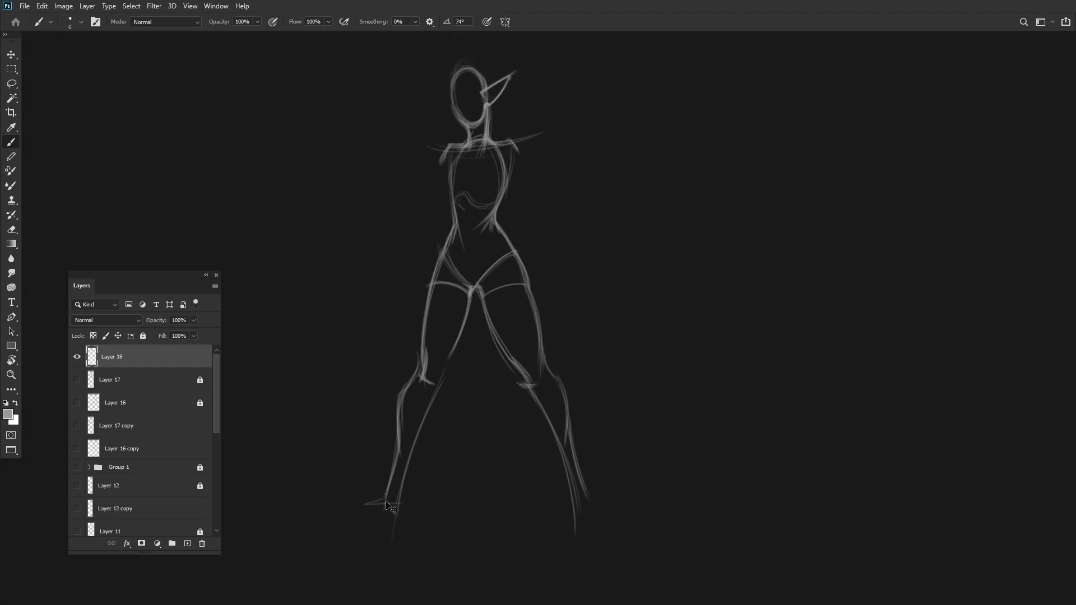
Undo the last foot stroke and sketch both feet with angular ankles and flat ground lines.
key(ctrl+z)
drag(412, 498, 381, 498)
mouse_move(595, 507)
mouse_down()
mouse_move(552, 504)
mouse_move(565, 542)
mouse_up()
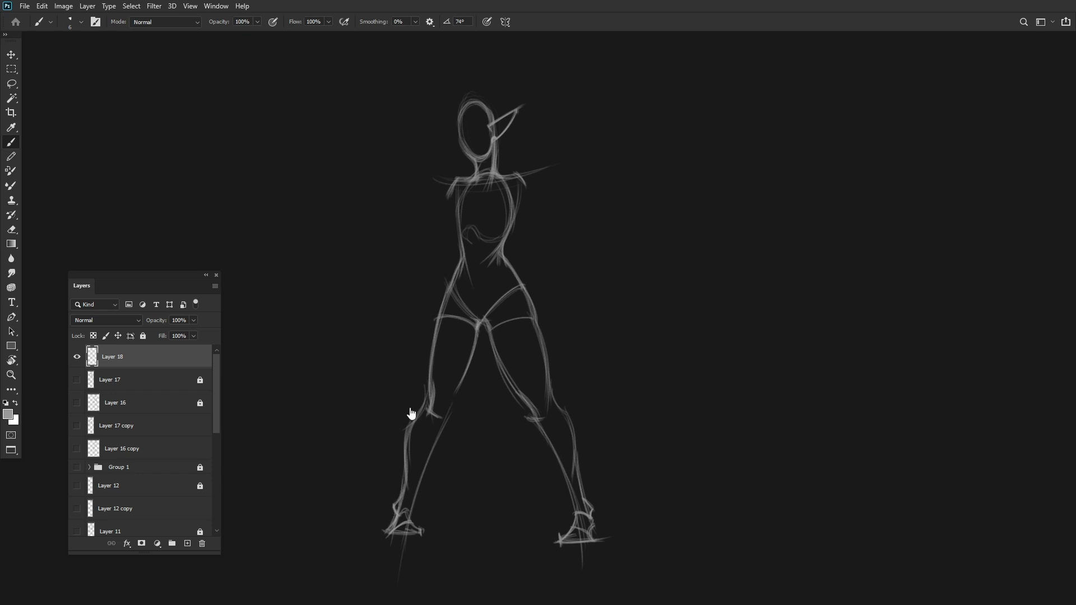
drag(411, 413, 415, 433)
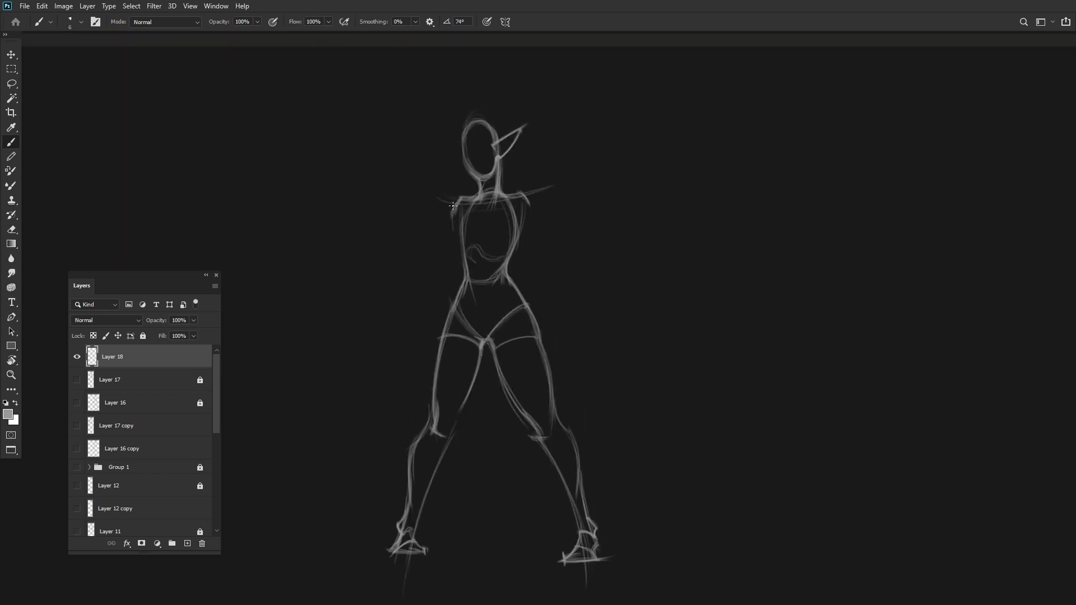
Draw the arm bent outward at the elbow, with a forearm, wrist and roughly blocked open hand.
mouse_move(456, 211)
mouse_down()
mouse_move(439, 283)
mouse_move(410, 307)
mouse_up()
mouse_move(465, 280)
mouse_down()
mouse_move(408, 322)
mouse_move(386, 322)
mouse_move(416, 338)
mouse_up()
drag(540, 355, 508, 351)
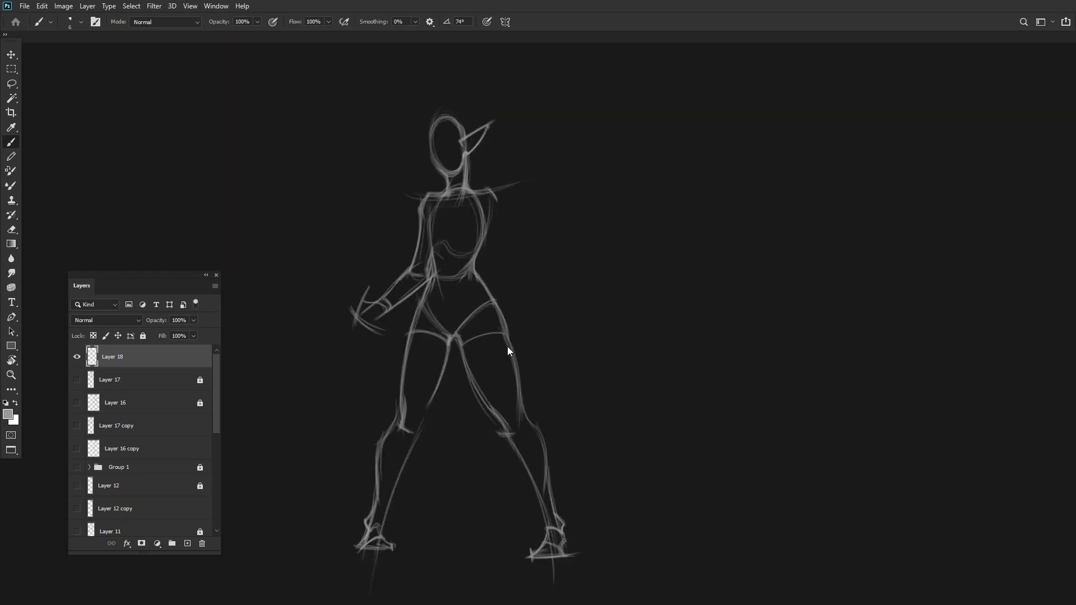
Add the small far ear and sketch the other arm bent down to a hand resting at the hip.
drag(429, 142, 448, 187)
mouse_move(501, 219)
mouse_down()
mouse_move(495, 263)
mouse_move(522, 295)
mouse_move(500, 298)
mouse_move(589, 247)
mouse_move(461, 209)
mouse_move(512, 381)
mouse_up()
mouse_move(493, 327)
mouse_down()
mouse_move(481, 363)
mouse_move(518, 370)
mouse_move(539, 402)
mouse_move(495, 377)
mouse_move(529, 385)
mouse_move(518, 307)
mouse_up()
mouse_move(484, 259)
mouse_down()
mouse_move(459, 313)
mouse_move(514, 316)
mouse_up()
mouse_move(481, 263)
mouse_down()
mouse_move(455, 320)
mouse_move(438, 279)
mouse_up()
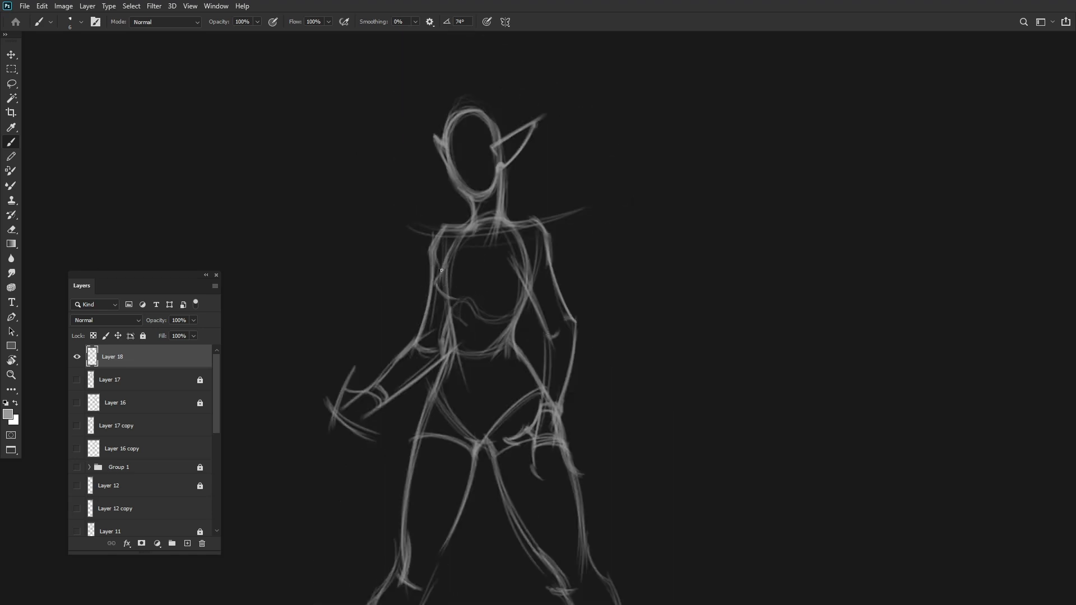
Draw the second figure's breast contours over the ribcage, working partly in a horizontally mirrored view.
drag(440, 239, 446, 301)
drag(512, 272, 483, 300)
key(ctrl+shift+h)
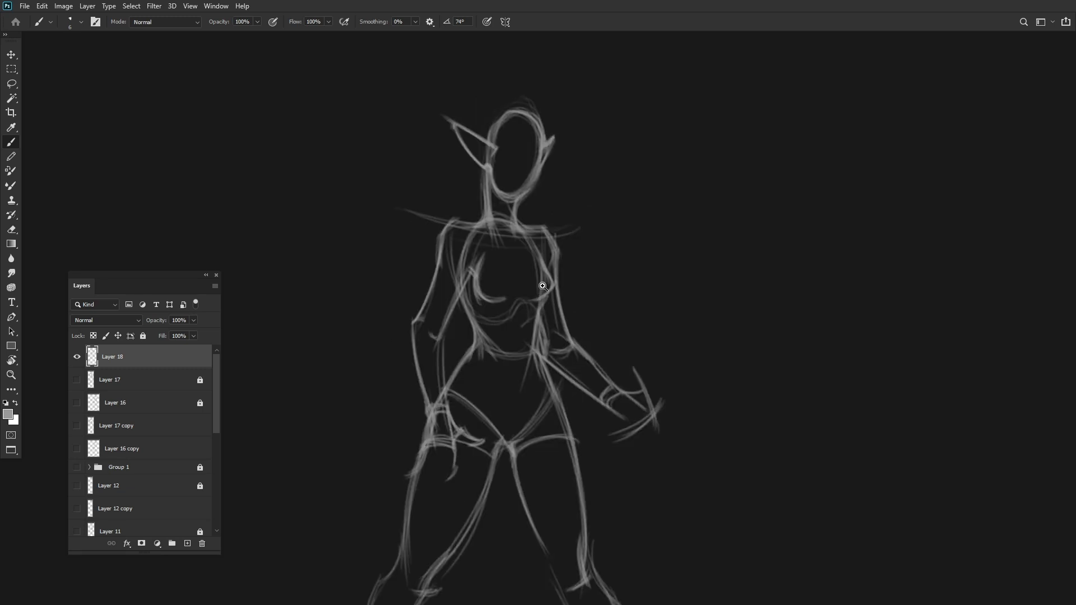
scroll(549, 265, up, 4)
drag(549, 268, 524, 309)
mouse_move(479, 268)
mouse_down()
mouse_move(449, 309)
mouse_move(473, 398)
mouse_up()
key(ctrl+shift+h)
Mark the centre line of the abdomen and the navel between the waist and the pelvis.
scroll(550, 214, up, 4)
scroll(550, 214, down, 5)
scroll(496, 233, up, 5)
drag(476, 350, 482, 406)
scroll(451, 188, down, 4)
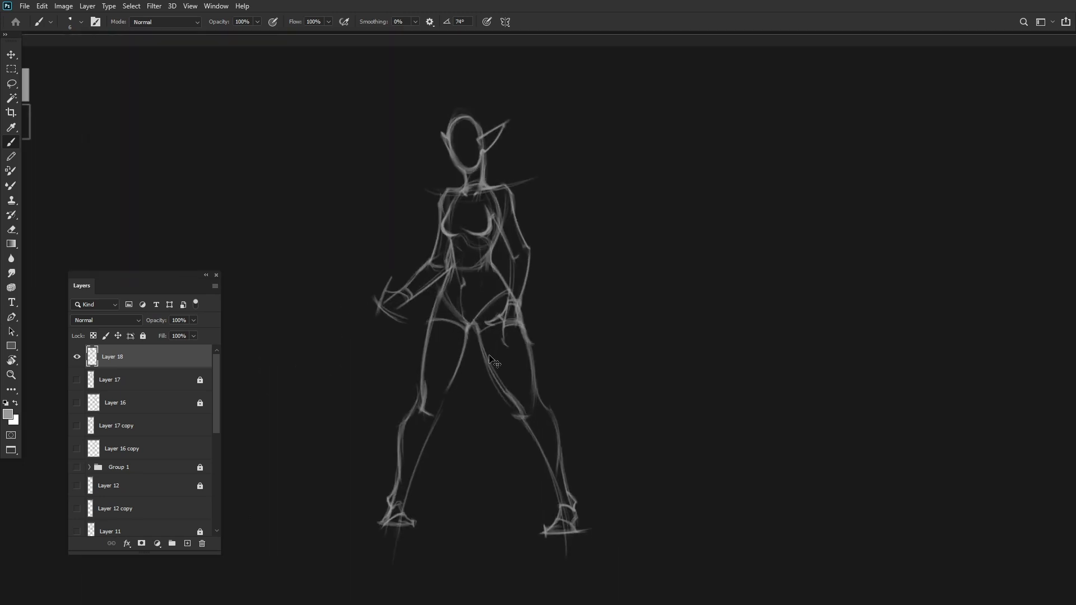
scroll(457, 73, up, 5)
key(l)
mouse_move(478, 327)
mouse_down()
mouse_move(405, 227)
mouse_move(409, 268)
mouse_up()
scroll(533, 277, down, 5)
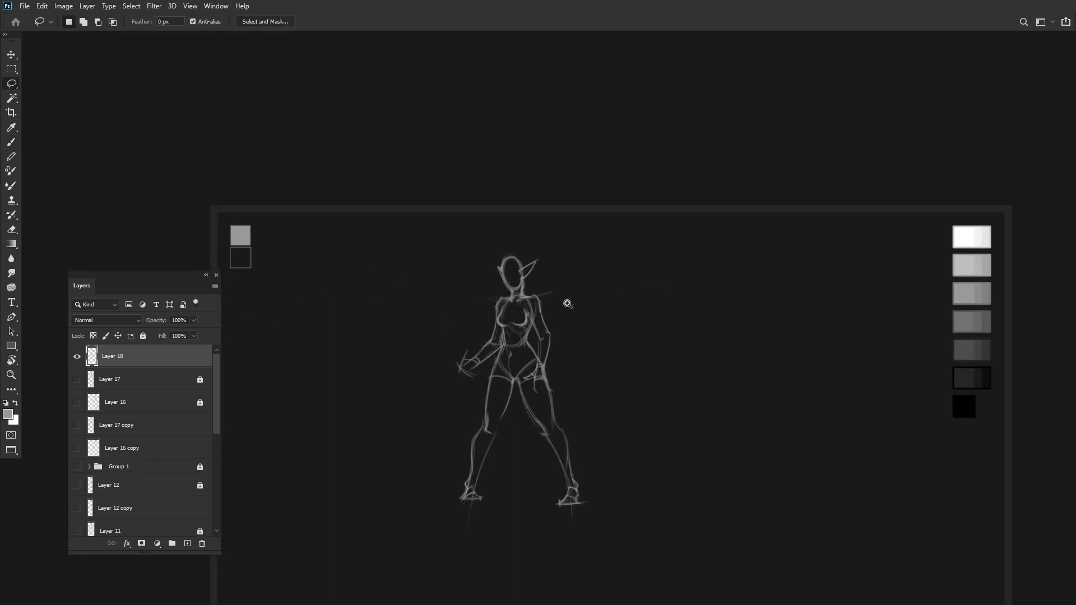
scroll(564, 300, up, 5)
key(ctrl+d)
Reinforce the chest contours with extra brush strokes along the breasts and the side of the ribcage.
key(b)
mouse_move(535, 246)
mouse_down()
mouse_move(538, 320)
mouse_move(485, 331)
mouse_up()
drag(473, 268, 526, 242)
scroll(504, 280, down, 5)
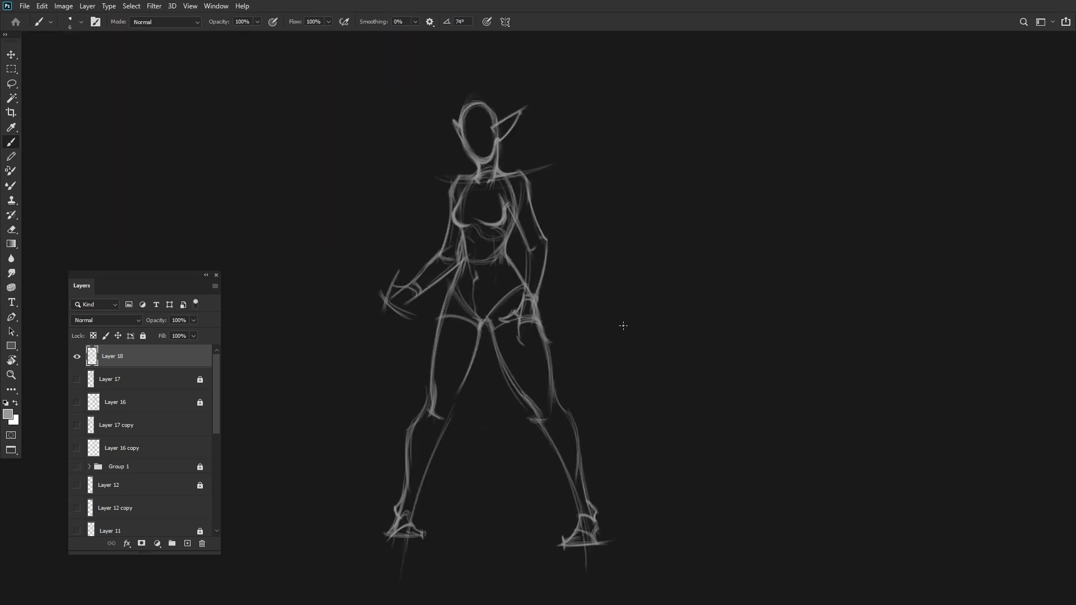
Add a new layer and sketch a long diagonal weapon shaft with a curved lower end through the standing figure's extended hand.
key(ctrl+shift+alt+n)
key(r)
drag(608, 341, 533, 286)
key(Escape)
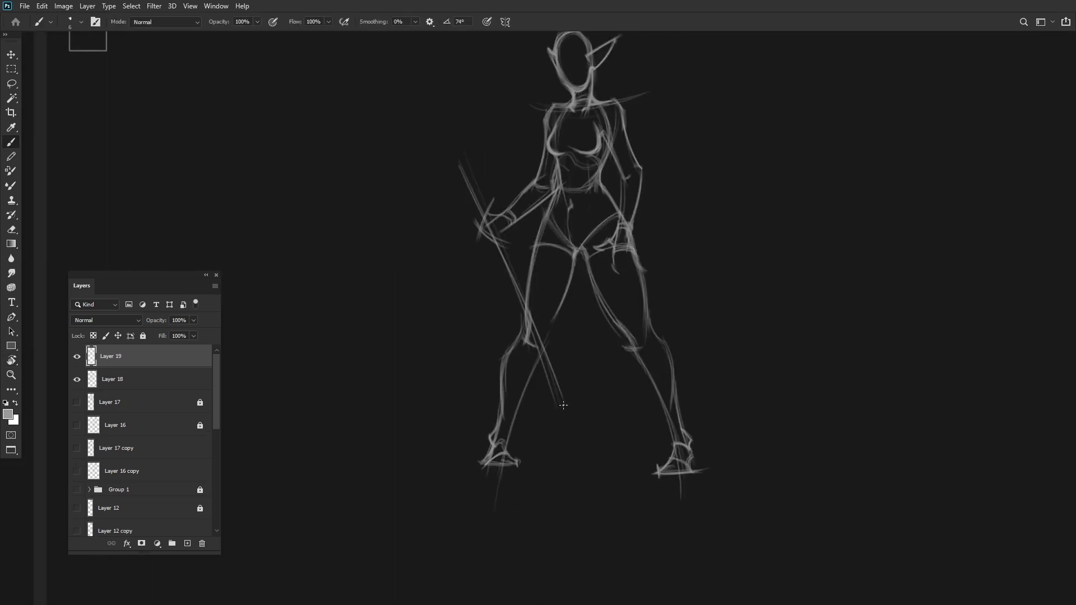
drag(572, 409, 560, 433)
mouse_move(585, 469)
mouse_down()
mouse_move(571, 438)
mouse_move(545, 512)
mouse_move(555, 541)
mouse_up()
drag(504, 336, 507, 353)
Draw the weapon's broad flared blade at the upper end of the shaft, tapering its edges down towards the hand.
drag(365, 115, 451, 291)
key(r)
drag(476, 349, 426, 392)
drag(351, 377, 403, 368)
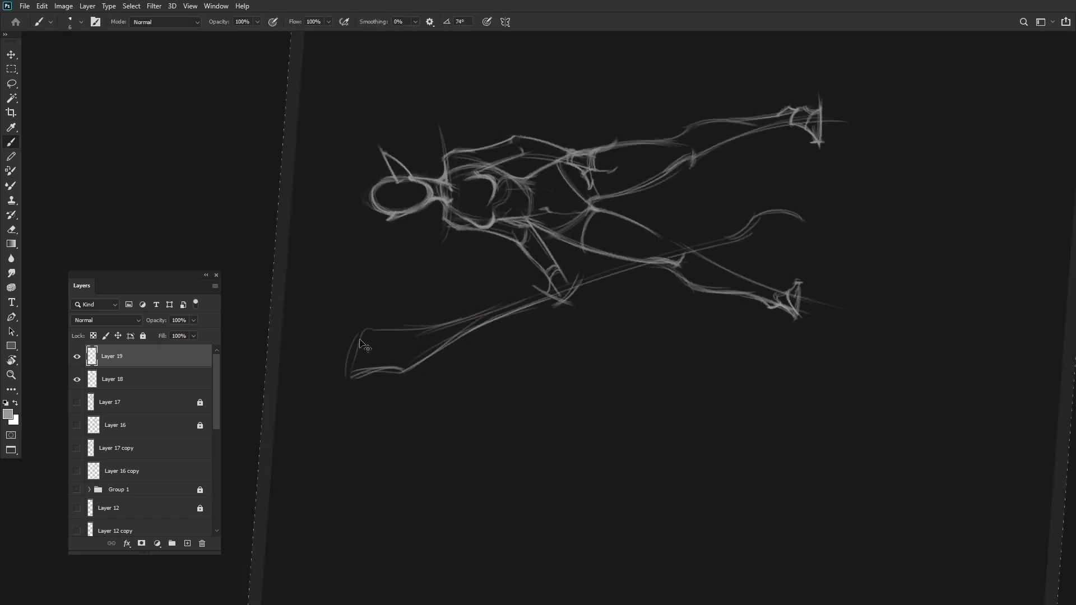
mouse_move(369, 328)
mouse_down()
mouse_move(353, 378)
mouse_move(493, 305)
mouse_up()
drag(402, 359, 553, 287)
key(r)
mouse_move(560, 336)
mouse_down()
mouse_move(577, 291)
mouse_move(616, 269)
mouse_up()
drag(450, 261, 435, 322)
Reinforce the blade's outer edge and add inner contour and notch marks along the weapon head.
key(ctrl+0)
scroll(417, 153, up, 3)
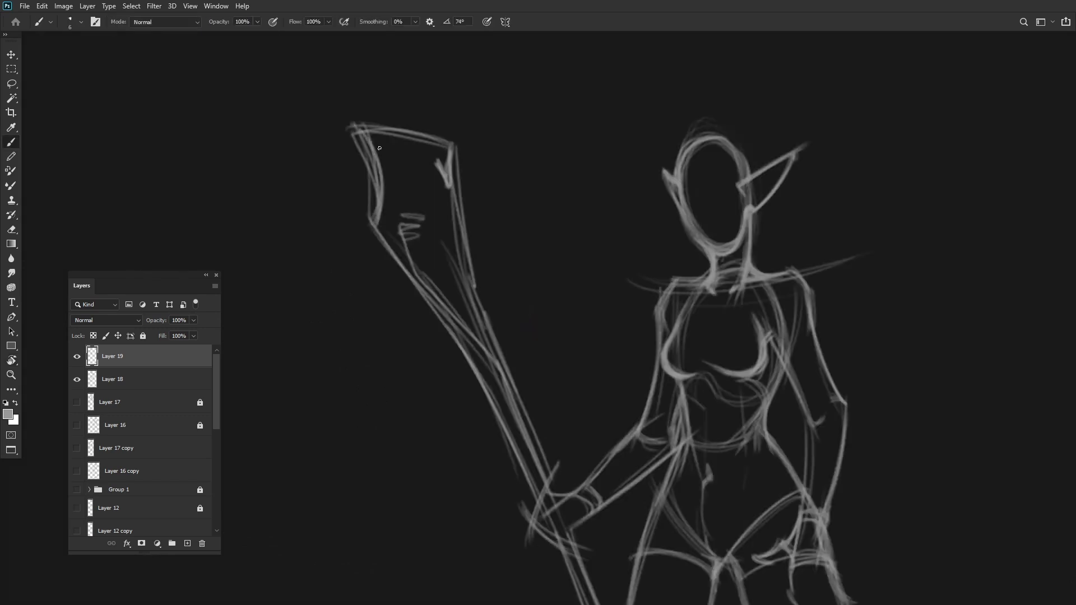
drag(359, 130, 449, 147)
mouse_move(443, 169)
mouse_down()
mouse_move(368, 225)
mouse_move(395, 264)
mouse_up()
drag(455, 162, 448, 192)
drag(502, 290, 510, 300)
key(ctrl+0)
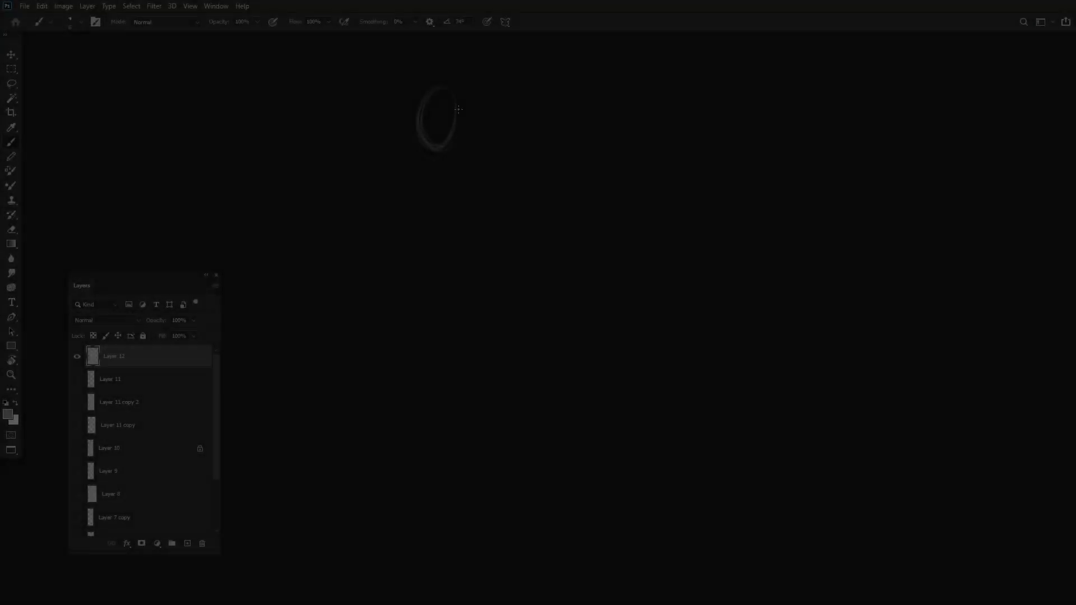
Sketch the side-view figure's oval head, neck, upper back curve and sloping chest line on its own layer.
drag(459, 109, 463, 149)
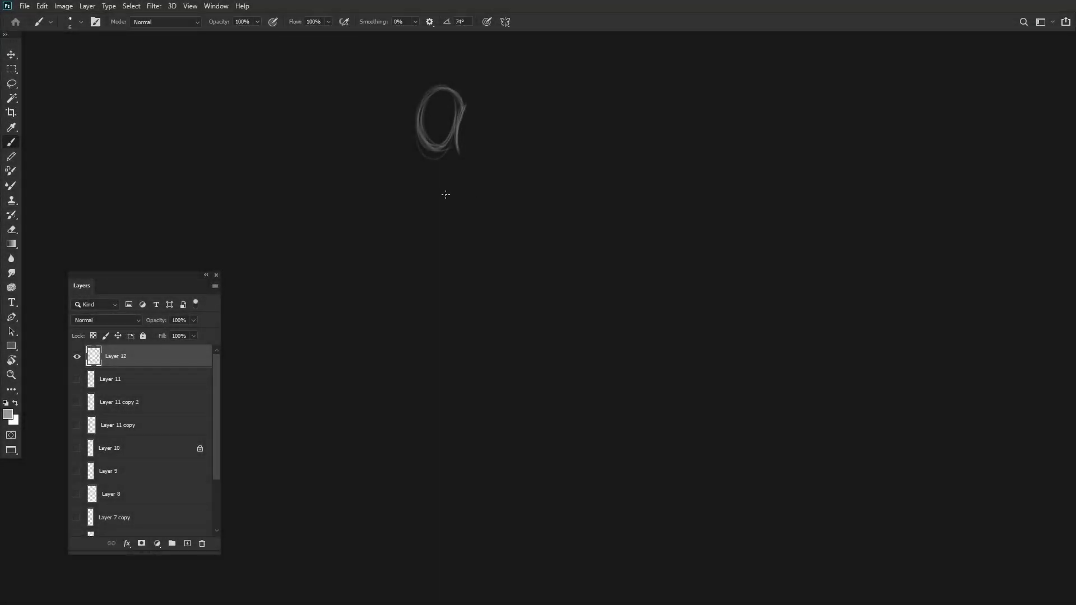
mouse_move(448, 85)
mouse_down()
mouse_move(440, 152)
mouse_move(402, 215)
mouse_up()
drag(436, 162, 400, 218)
drag(461, 144, 492, 211)
drag(498, 168, 483, 224)
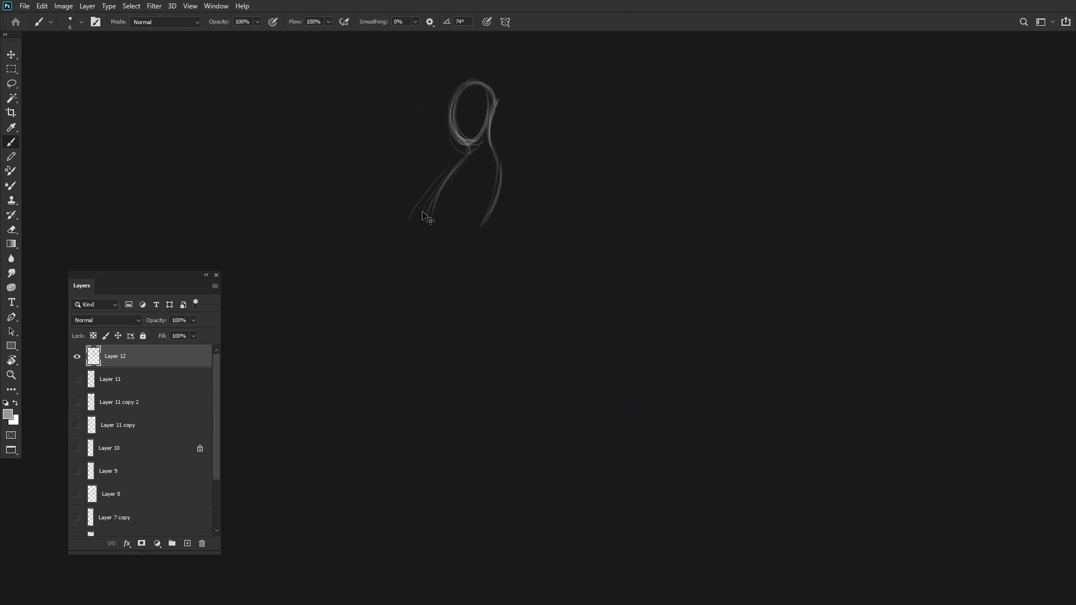
Draw the side-view figure's large protruding belly and the curve of the lower back and buttocks.
mouse_move(443, 193)
mouse_down()
mouse_move(393, 297)
mouse_move(390, 289)
mouse_up()
mouse_move(473, 148)
mouse_down()
mouse_move(392, 280)
mouse_move(437, 296)
mouse_up()
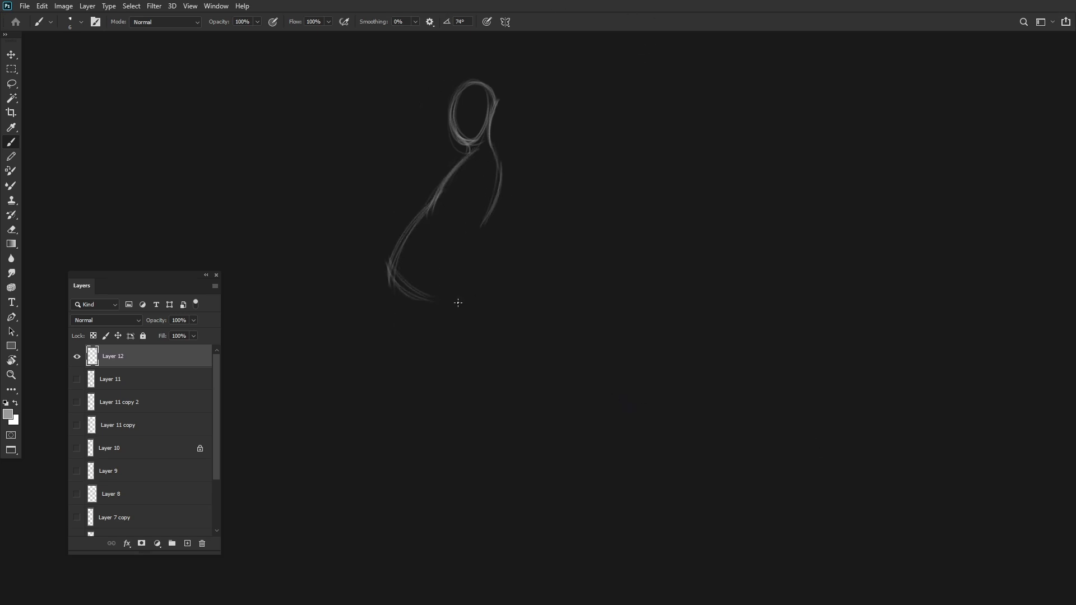
mouse_move(390, 266)
mouse_down()
mouse_move(442, 311)
mouse_move(482, 294)
mouse_up()
drag(486, 224, 494, 286)
key(ctrl+z)
mouse_move(499, 203)
mouse_down()
mouse_move(481, 248)
mouse_move(496, 303)
mouse_up()
drag(496, 203, 486, 252)
Sketch the near leg's thigh, knee and long shin line below the belly.
mouse_move(503, 292)
mouse_down()
mouse_move(483, 309)
mouse_move(448, 392)
mouse_move(478, 427)
mouse_up()
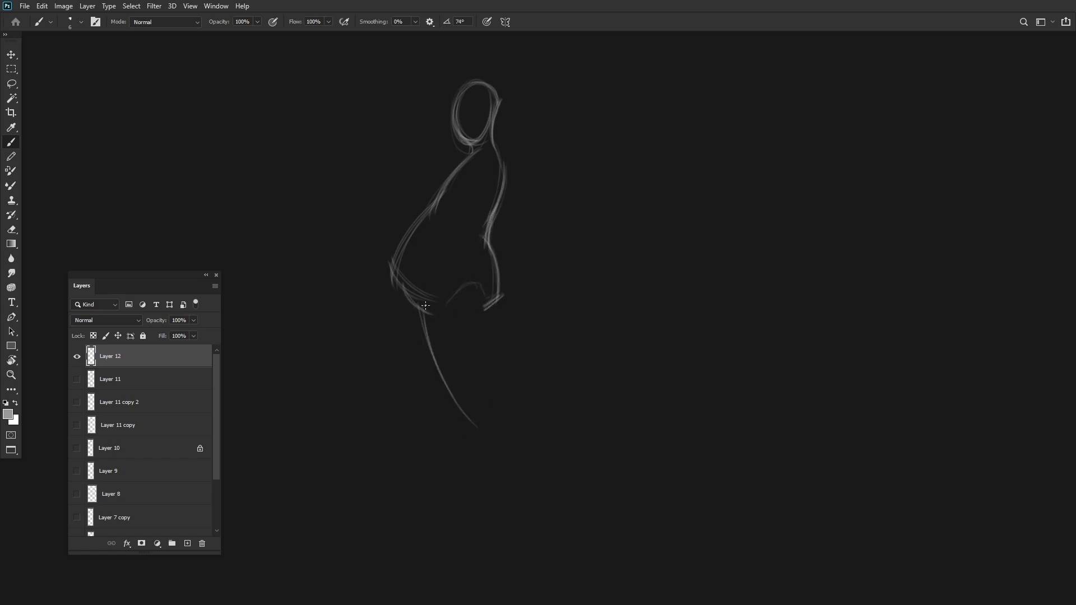
drag(422, 305, 453, 397)
mouse_move(427, 322)
mouse_down()
mouse_move(446, 301)
mouse_move(481, 387)
mouse_up()
drag(438, 363, 483, 514)
scroll(475, 387, down, 1)
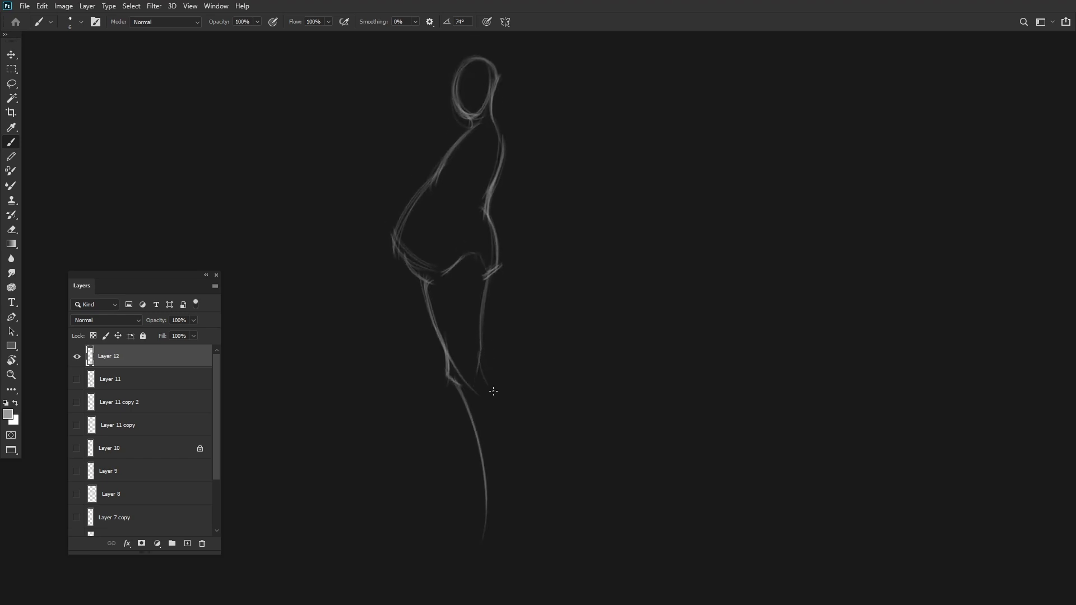
Add the near leg's calf contour and draw its foot with heel and ankle.
drag(495, 383, 499, 482)
scroll(505, 481, down, 1)
drag(495, 430, 496, 502)
drag(497, 504, 520, 487)
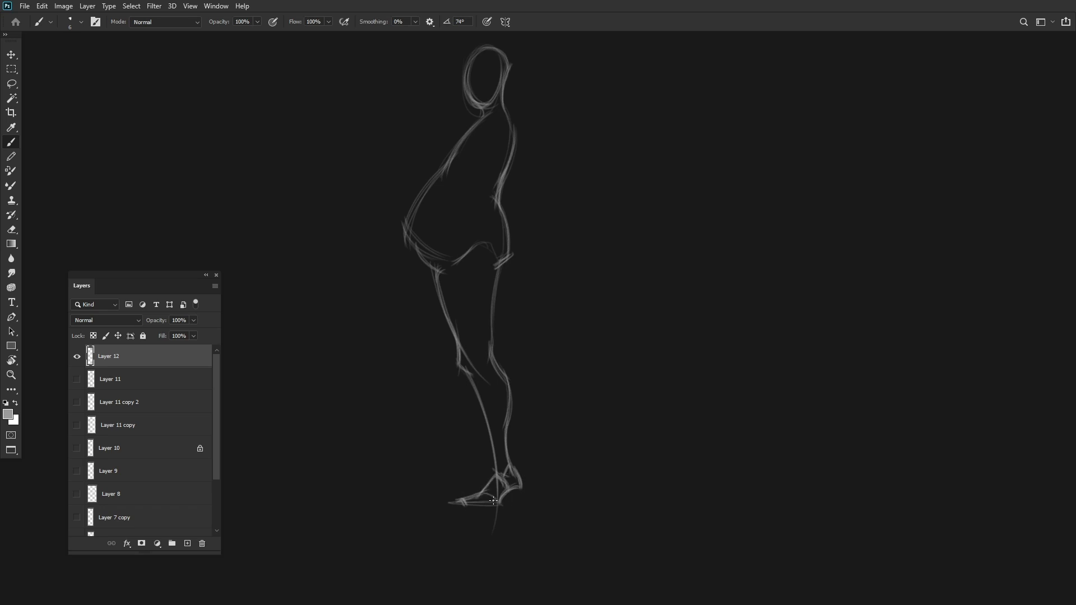
Sketch the visible parts of the far leg and its foot, checking the pose in a horizontally mirrored view.
scroll(452, 316, up, 1)
drag(483, 417, 487, 464)
drag(476, 458, 448, 463)
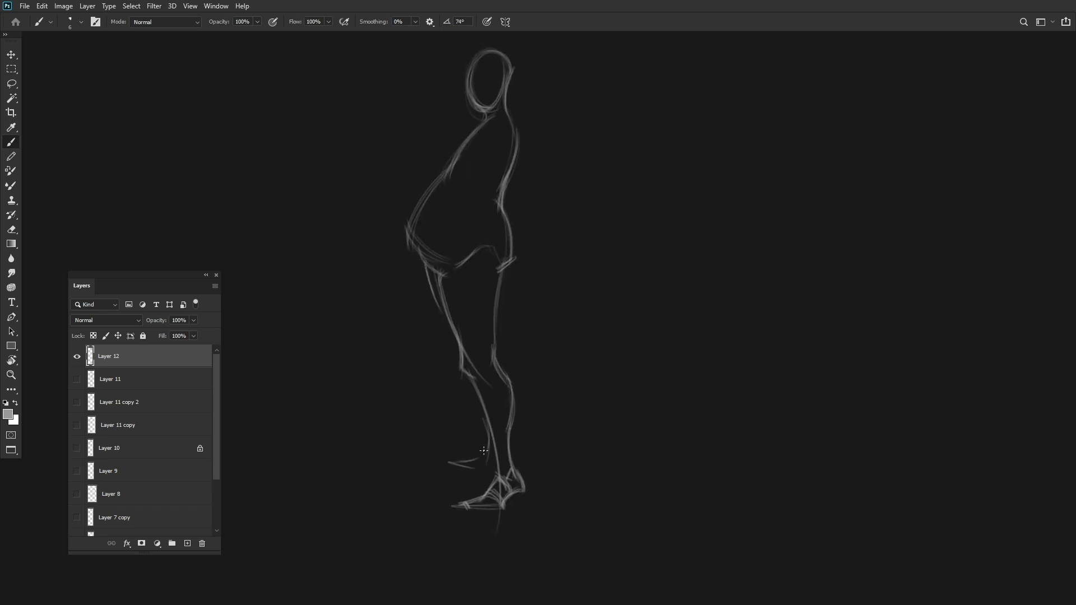
key(h)
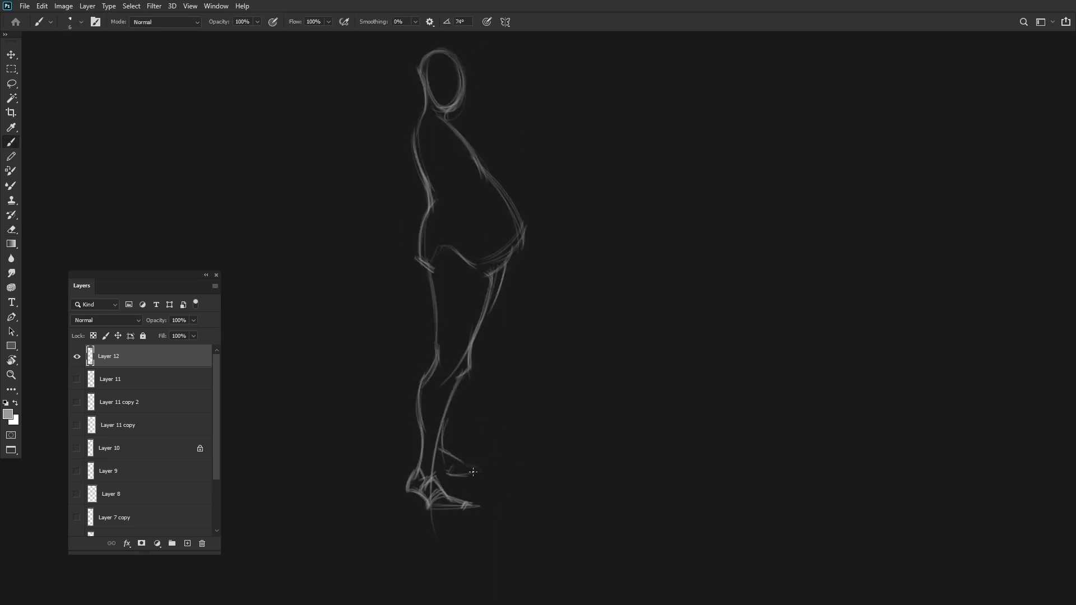
key(h)
mouse_move(469, 474)
mouse_down()
mouse_move(442, 458)
mouse_move(480, 432)
mouse_move(533, 313)
mouse_move(560, 364)
mouse_up()
Refine the far foot's ankle, arch and sole beside the near foot.
key(e)
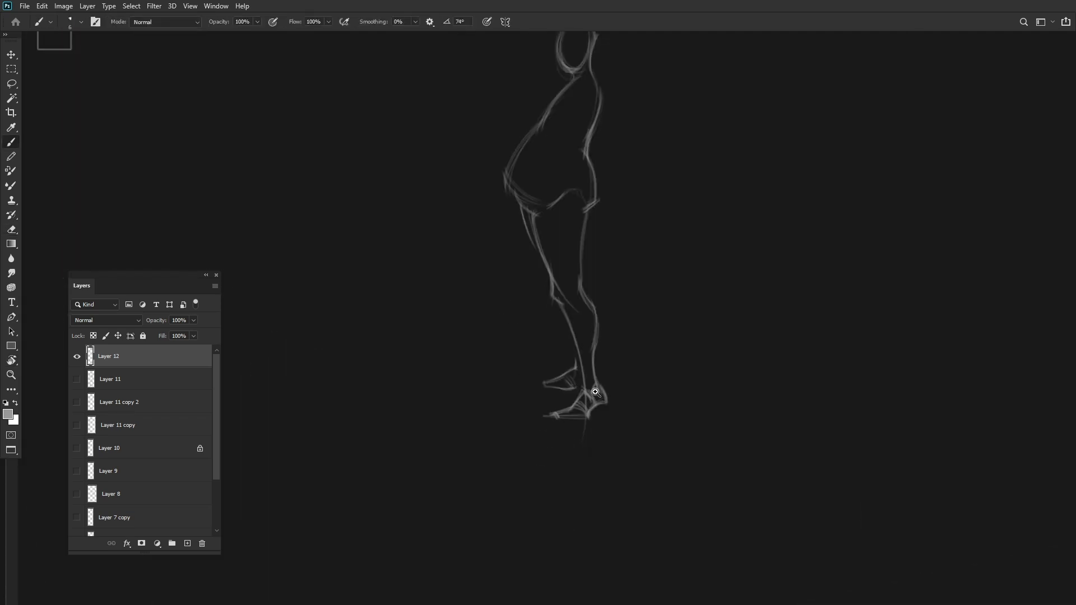
scroll(578, 409, up, 3)
scroll(578, 409, down, 2)
key(r)
drag(632, 228, 570, 337)
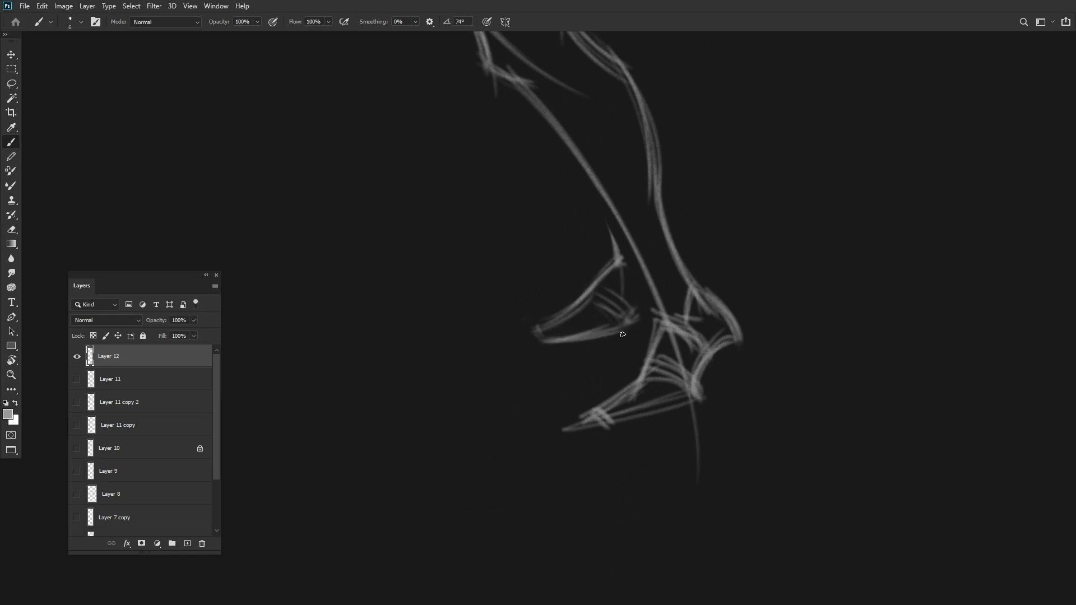
key(Escape)
key(ctrl+0)
Draw a small rounded ear at the back of the head and duplicate the figure's layer.
key(b)
scroll(596, 232, up, 5)
mouse_move(563, 224)
mouse_down()
mouse_move(588, 231)
mouse_move(561, 269)
mouse_move(592, 235)
mouse_move(563, 213)
mouse_up()
key(ctrl+0)
key(ctrl+j)
scroll(489, 248, up, 2)
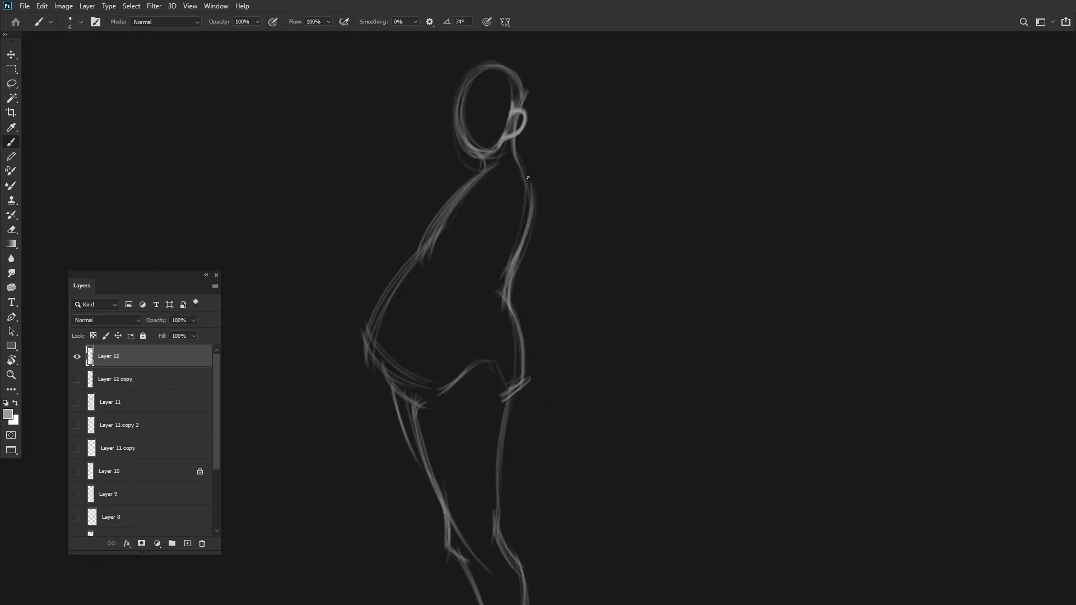
Add the shoulder curve and draw the front contour of the near arm hanging down over the torso.
drag(518, 166, 538, 213)
drag(475, 204, 482, 314)
drag(485, 253, 467, 426)
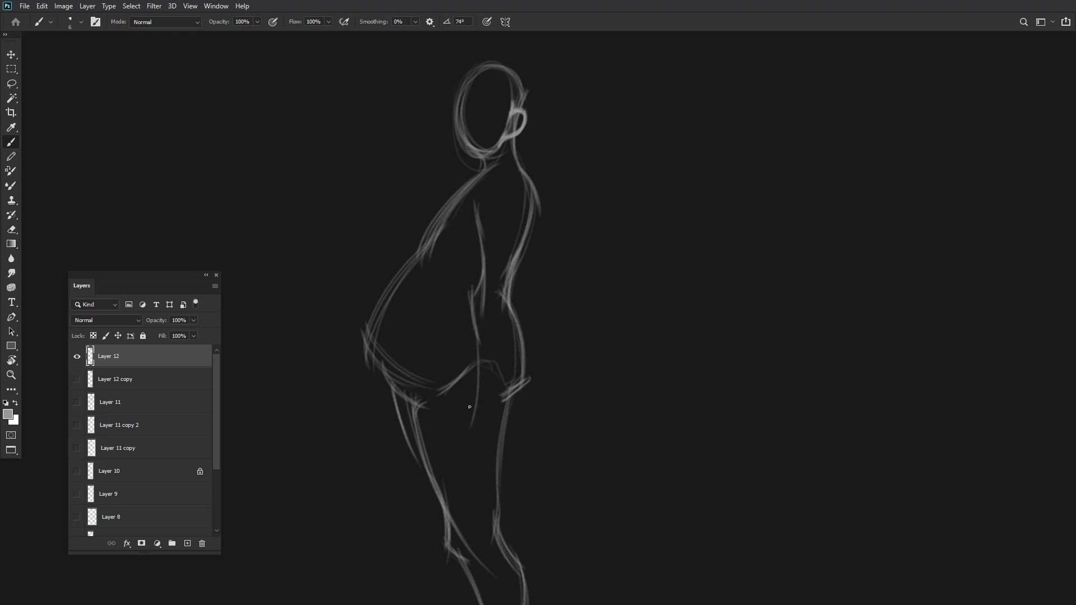
drag(476, 318, 465, 436)
drag(483, 262, 472, 401)
drag(483, 211, 475, 303)
Draw the back contour of the hanging arm down to the wrist and shape its shoulder, checking in mirrored view.
drag(524, 241, 513, 280)
drag(507, 295, 496, 399)
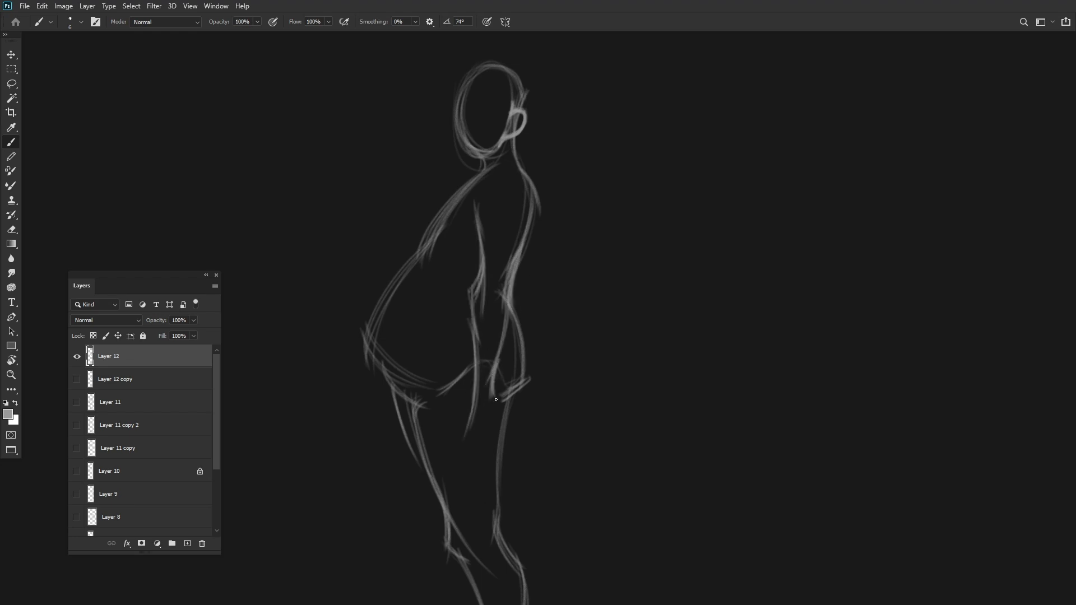
key(ctrl+shift+h)
key(ctrl+shift+h)
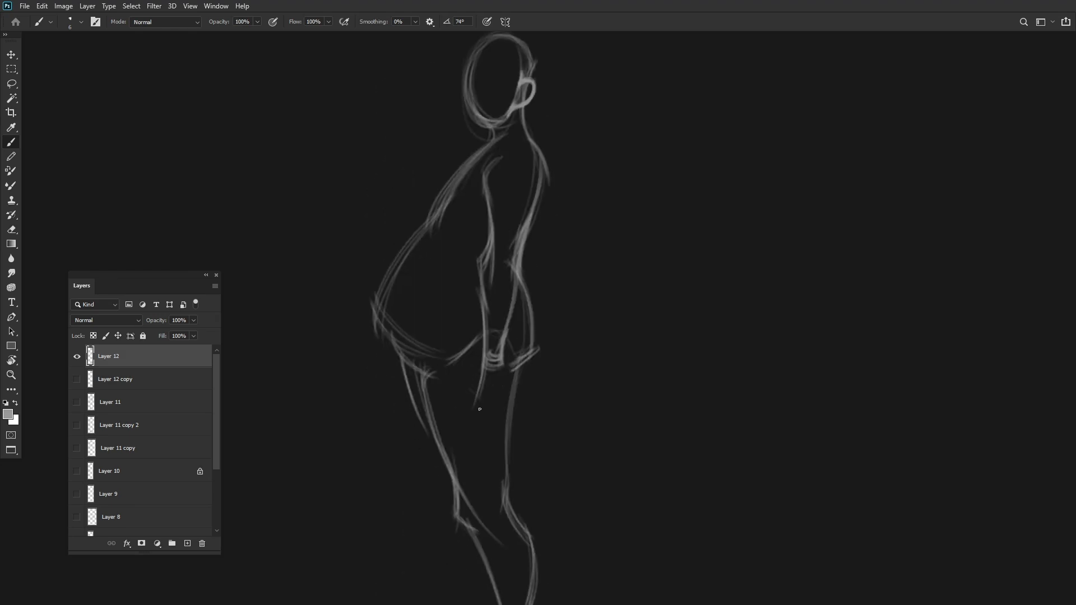
mouse_move(512, 147)
mouse_down()
mouse_move(511, 185)
mouse_move(558, 136)
mouse_up()
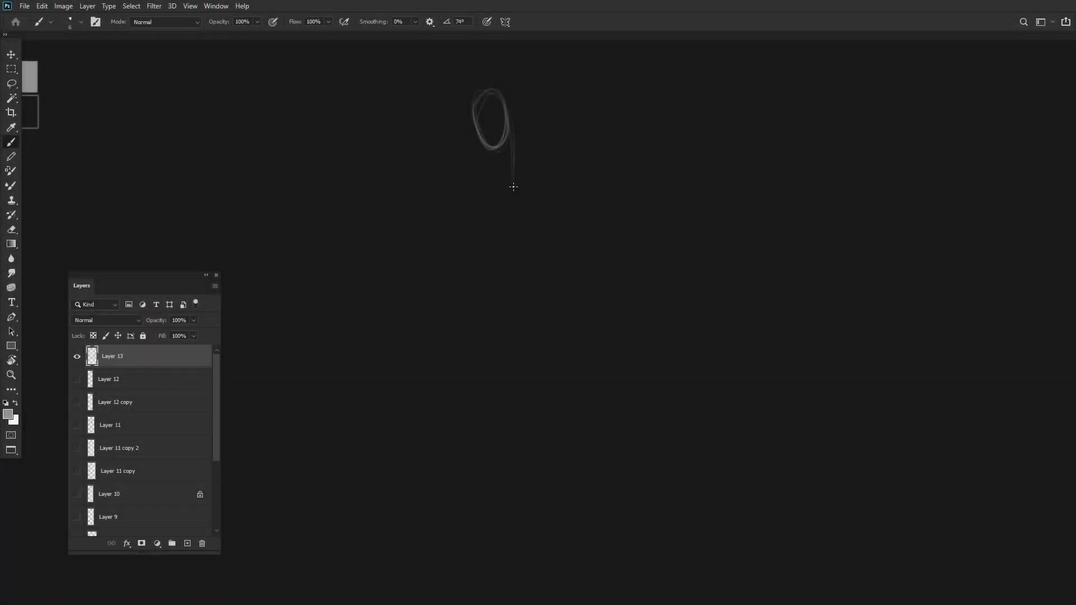
Sketch the next figure's tilted shoulder line, ribcage, narrow waist and hip line below the oval head.
mouse_move(459, 174)
mouse_down()
mouse_move(565, 131)
mouse_move(527, 140)
mouse_up()
drag(552, 143, 521, 230)
drag(492, 171, 492, 225)
mouse_move(520, 141)
mouse_down()
mouse_move(530, 216)
mouse_move(539, 195)
mouse_up()
drag(547, 143, 529, 241)
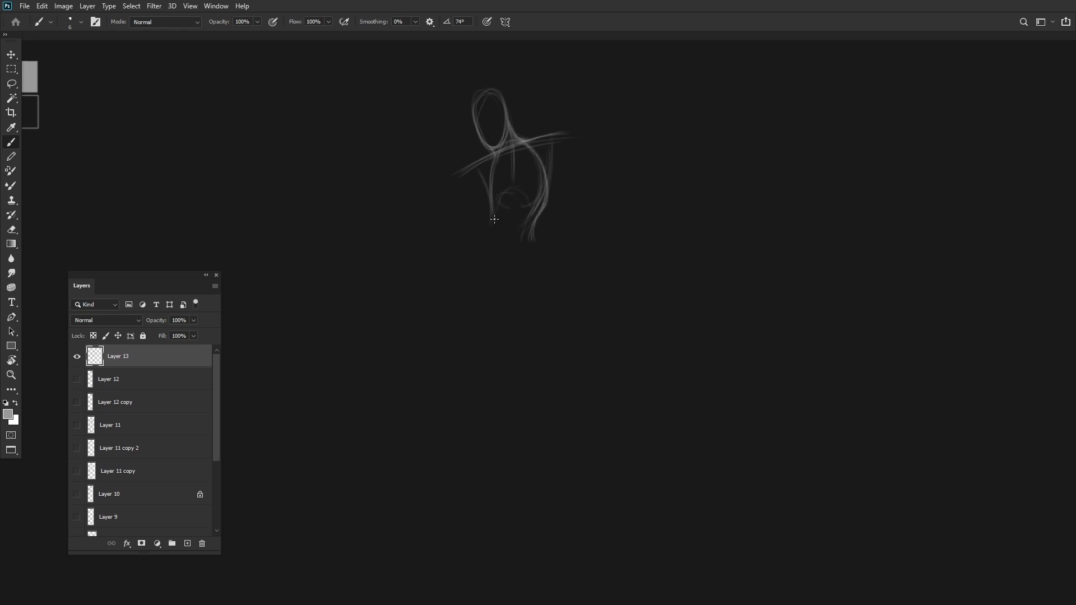
mouse_move(496, 205)
mouse_down()
mouse_move(476, 261)
mouse_move(500, 282)
mouse_up()
mouse_move(541, 242)
mouse_down()
mouse_move(526, 253)
mouse_move(490, 223)
mouse_up()
Draw the straight supporting leg with its thigh contours, knee mark, shin and calf.
drag(494, 284, 506, 358)
mouse_move(535, 250)
mouse_down()
mouse_move(530, 363)
mouse_move(529, 331)
mouse_up()
mouse_move(505, 339)
mouse_down()
mouse_move(526, 474)
mouse_move(527, 462)
mouse_up()
drag(532, 306, 538, 332)
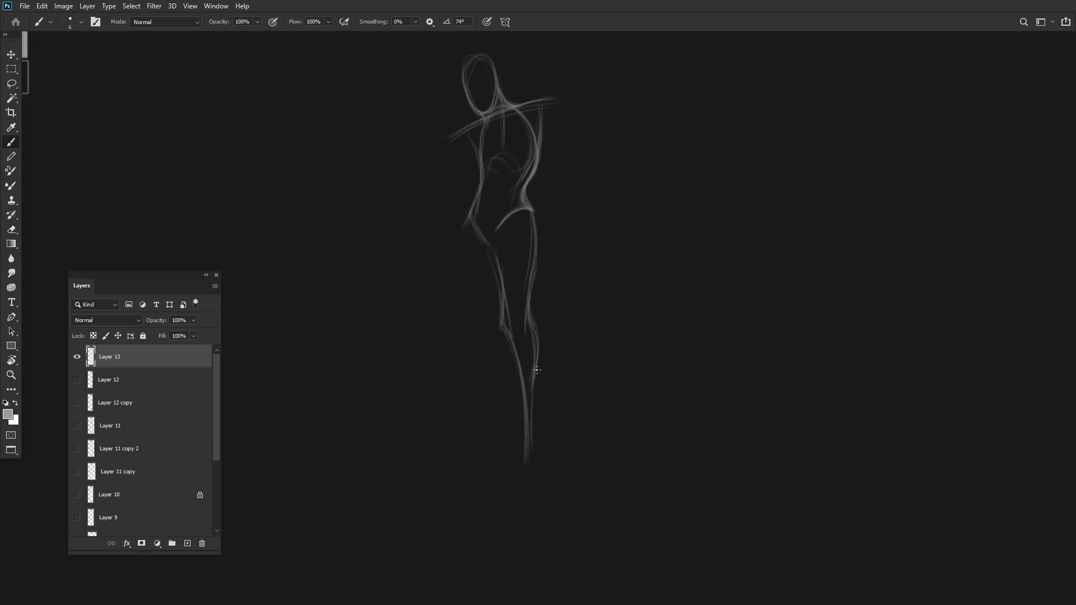
drag(536, 369, 516, 446)
drag(535, 372, 529, 447)
drag(519, 327, 505, 322)
drag(535, 359, 531, 439)
Sketch the other leg bent forward at the knee with its thigh and lower leg, correcting it in a mirrored view.
drag(469, 220, 435, 314)
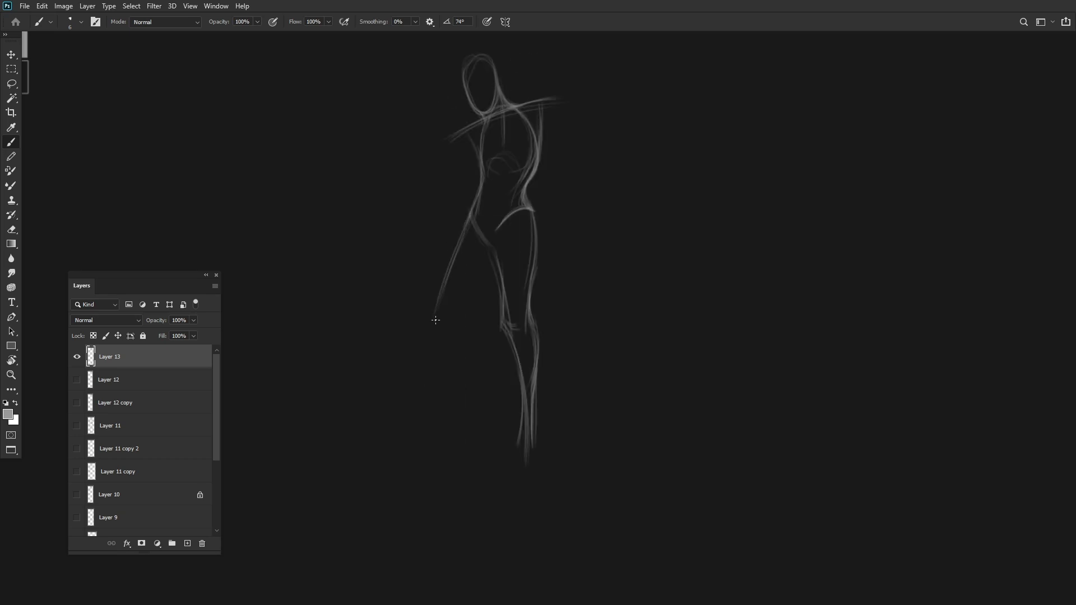
mouse_move(488, 246)
mouse_down()
mouse_move(502, 308)
mouse_move(485, 423)
mouse_up()
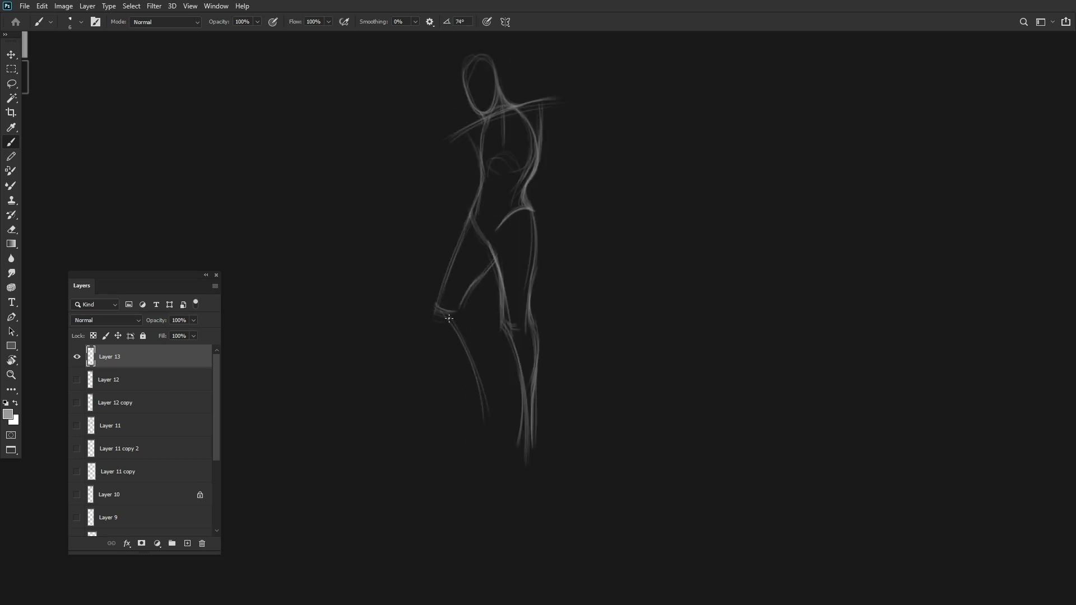
drag(467, 298, 493, 397)
drag(484, 353, 497, 402)
key(ctrl+shift+h)
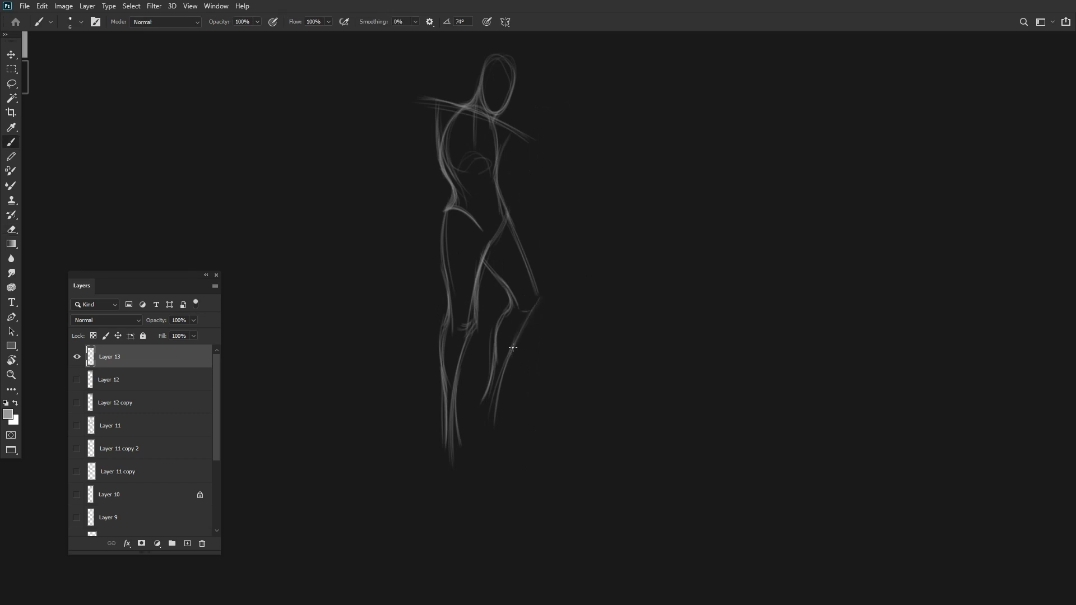
drag(539, 297, 531, 311)
key(ctrl+shift+h)
key(ctrl+z)
drag(470, 220, 438, 287)
Draw the feet of both legs, with a short ground line under the supporting foot.
scroll(448, 336, down, 1)
mouse_move(460, 400)
mouse_down()
mouse_move(494, 396)
mouse_move(450, 431)
mouse_up()
drag(496, 446, 532, 445)
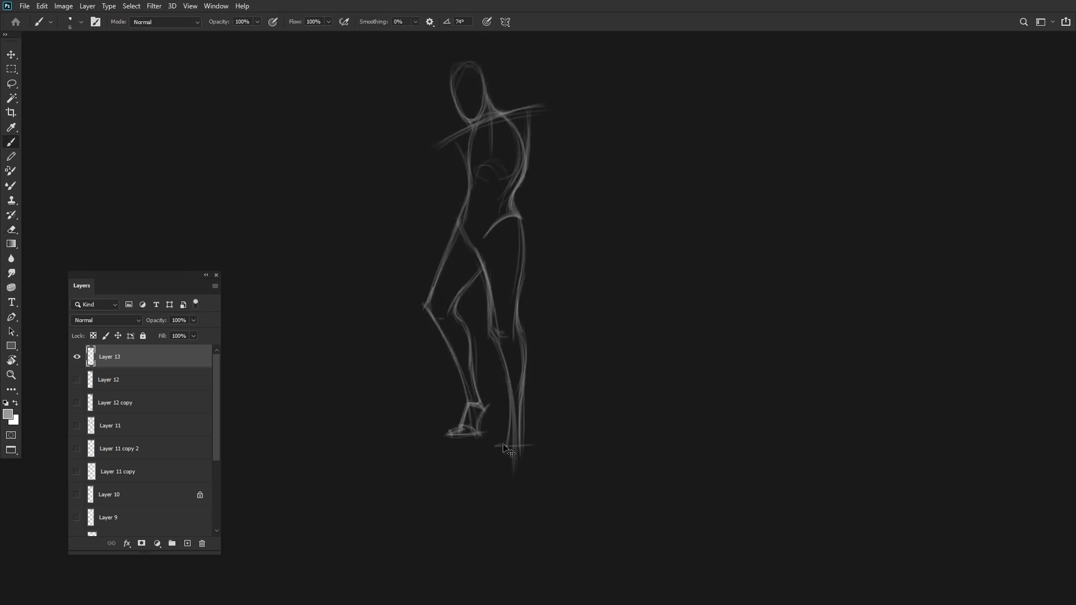
scroll(493, 460, up, 3)
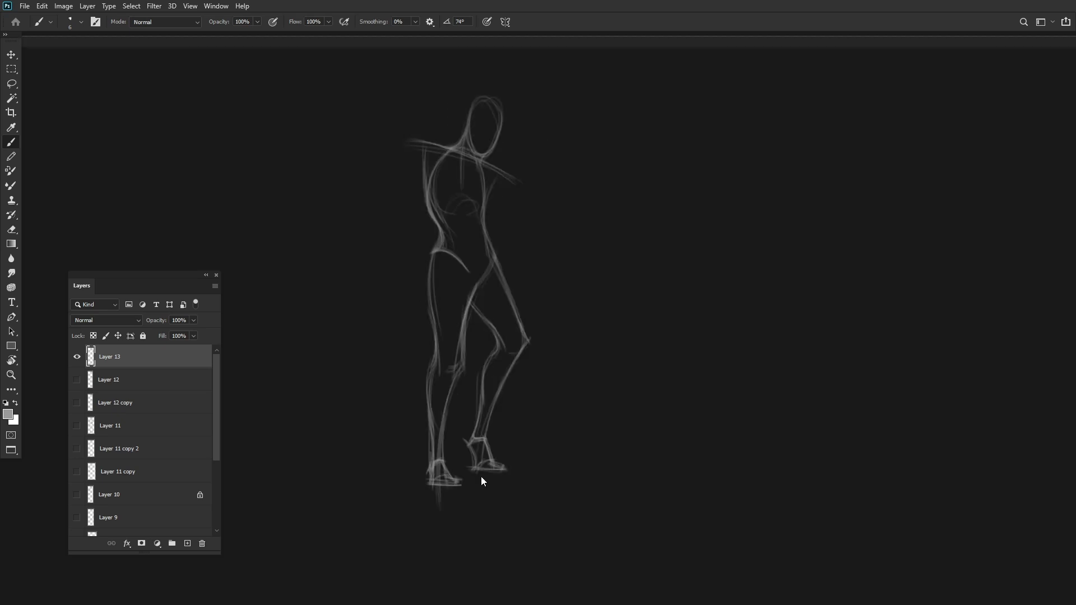
Sketch the arm hanging from the lower shoulder past the hip, with its elbow, forearm and hand.
drag(467, 160, 455, 241)
drag(462, 185, 439, 296)
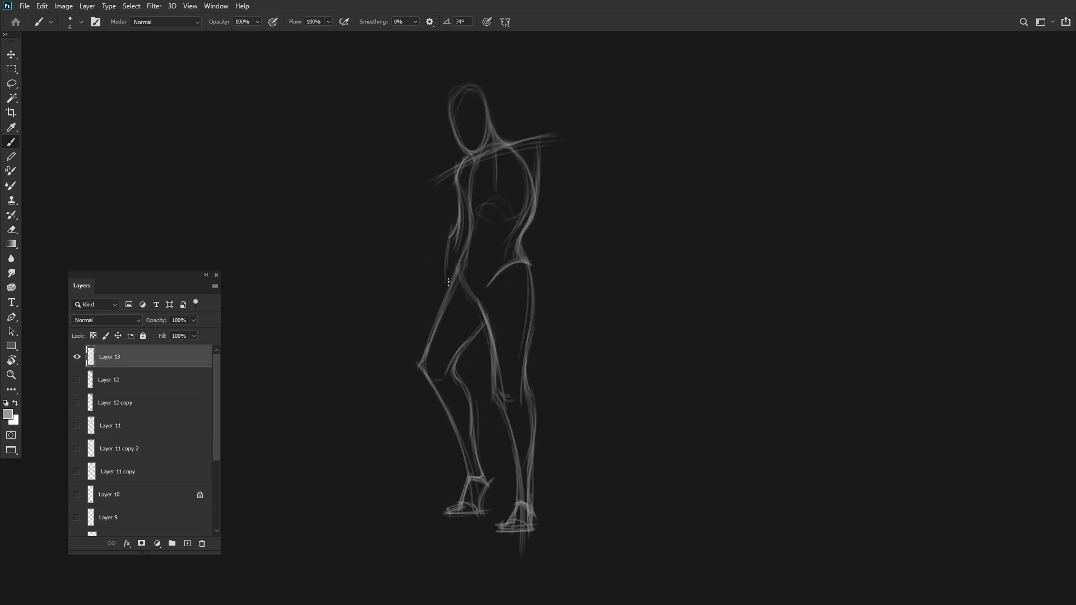
mouse_move(452, 230)
mouse_down()
mouse_move(431, 301)
mouse_move(456, 193)
mouse_up()
mouse_move(463, 157)
mouse_down()
mouse_move(451, 235)
mouse_move(469, 207)
mouse_up()
Sketch the other arm bent at the elbow with the forearm folded across the chest and a blocky hand.
drag(536, 144, 565, 199)
drag(574, 192, 563, 227)
drag(533, 204, 507, 185)
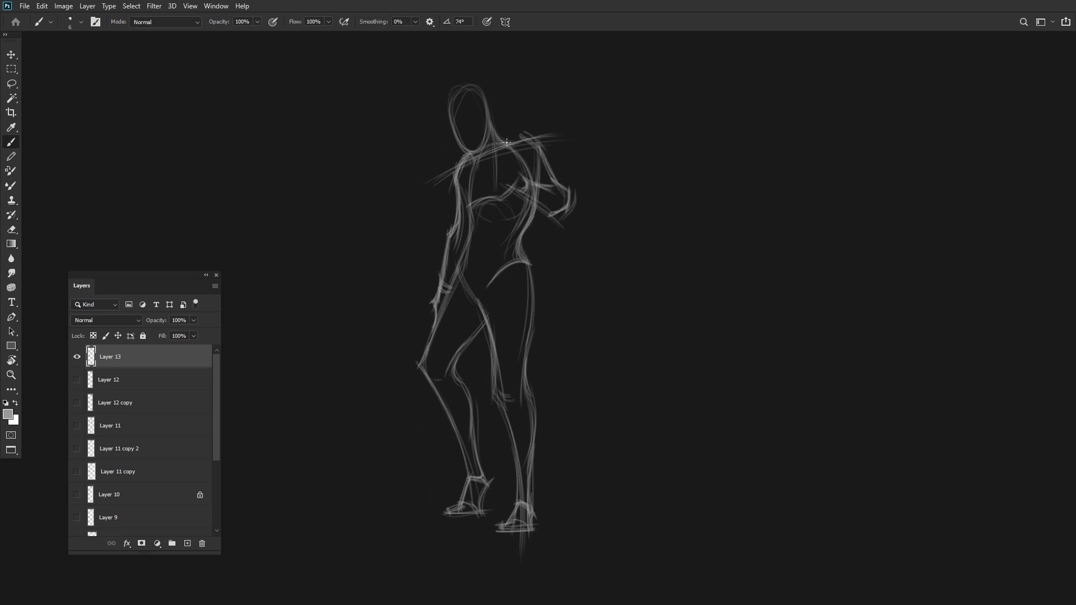
mouse_move(524, 194)
mouse_down()
mouse_move(492, 178)
mouse_move(559, 363)
mouse_up()
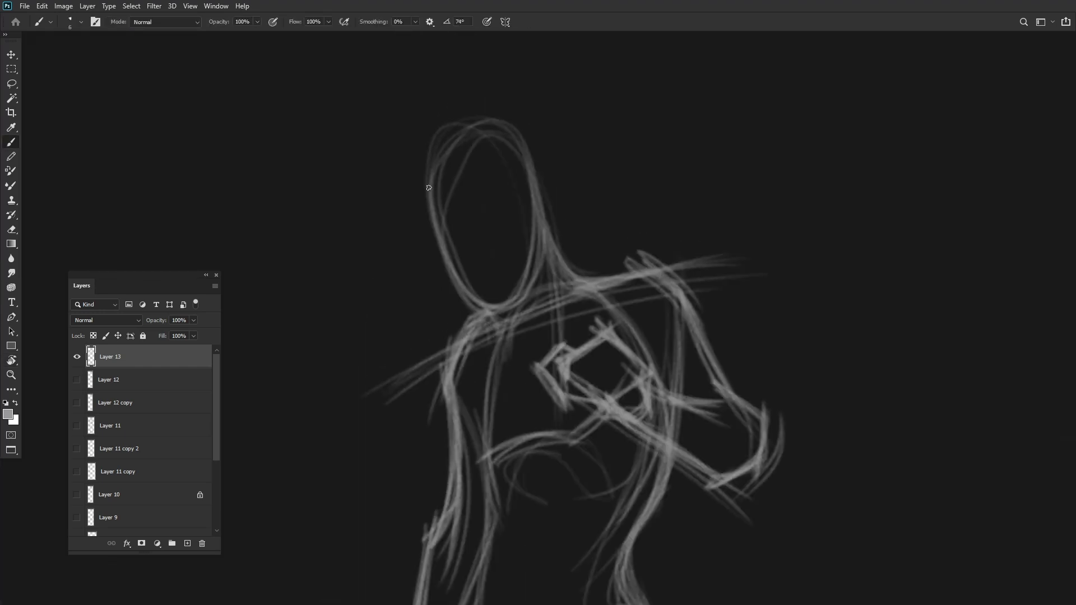
Refine the head contour, add the ear, and mark the abdomen's centre line and navel.
mouse_move(429, 185)
mouse_down()
mouse_move(527, 141)
mouse_move(521, 199)
mouse_up()
mouse_move(529, 246)
mouse_down()
mouse_move(554, 182)
mouse_move(491, 202)
mouse_up()
mouse_move(516, 174)
mouse_down()
mouse_move(504, 244)
mouse_move(487, 242)
mouse_up()
drag(443, 271, 440, 346)
drag(453, 190, 448, 275)
mouse_move(453, 174)
mouse_down()
mouse_move(451, 106)
mouse_move(425, 107)
mouse_up()
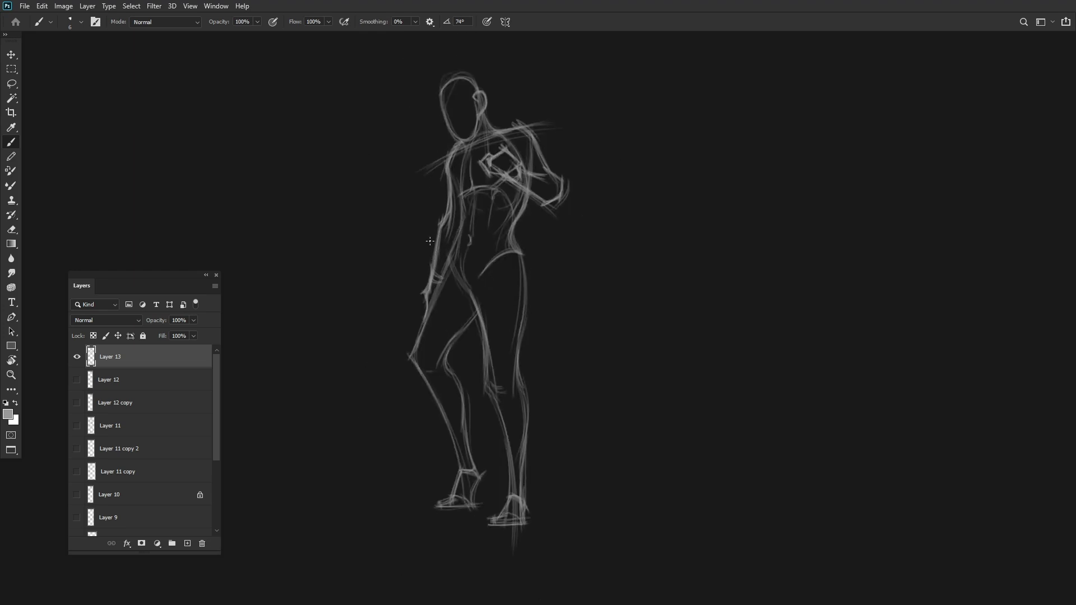
Sketch and transform a long tapering shape from the bent arm to the floor on a new layer, and add another layer.
key(ctrl+shift+alt+n)
mouse_move(495, 185)
mouse_down()
mouse_move(563, 230)
mouse_move(579, 535)
mouse_up()
mouse_move(519, 374)
mouse_down()
mouse_move(471, 359)
mouse_move(538, 160)
mouse_move(410, 326)
mouse_move(704, 161)
mouse_move(401, 272)
mouse_move(521, 282)
mouse_up()
key(ctrl+t)
key(Return)
key(ctrl+shift+alt+n)
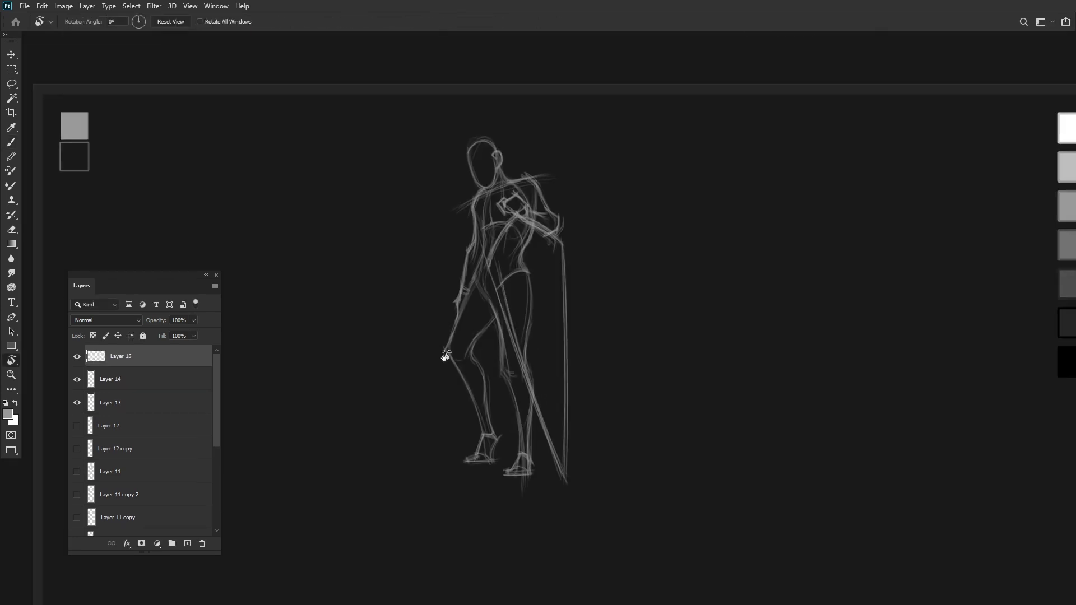
mouse_move(449, 307)
mouse_down()
mouse_move(350, 395)
mouse_move(398, 252)
mouse_move(395, 285)
mouse_up()
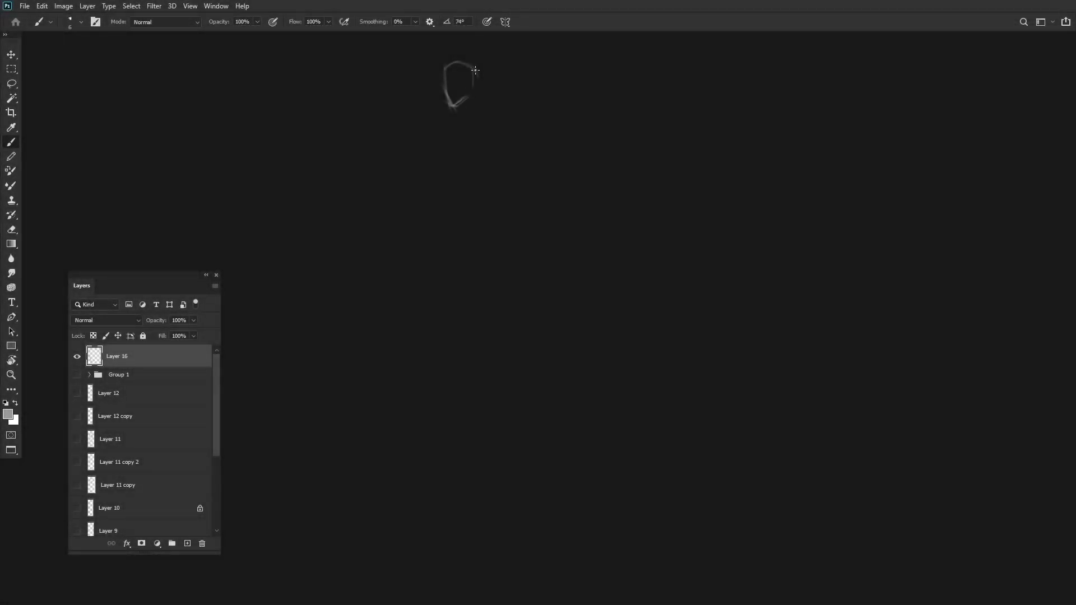
Sketch a new figure's angular head, neck, slanted shoulder line, ribcage, waist and pointed pelvis on its own layer.
mouse_move(446, 70)
mouse_down()
mouse_move(470, 114)
mouse_move(476, 80)
mouse_move(473, 120)
mouse_move(455, 103)
mouse_move(446, 153)
mouse_move(456, 120)
mouse_move(437, 128)
mouse_move(458, 111)
mouse_move(489, 141)
mouse_move(444, 128)
mouse_up()
drag(462, 118, 450, 142)
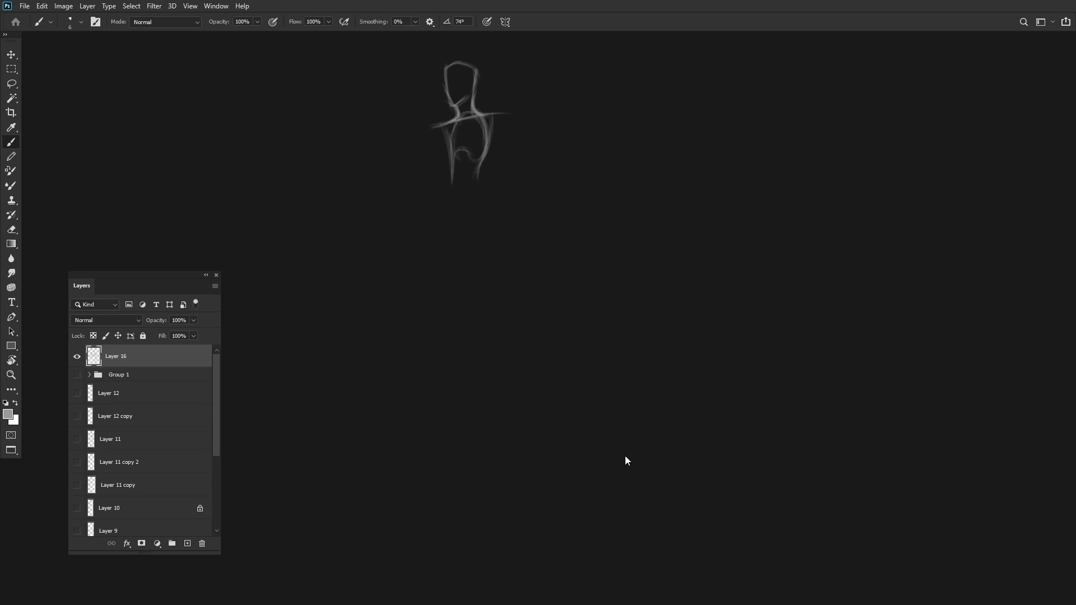
drag(262, 561, 269, 566)
mouse_move(462, 172)
mouse_down()
mouse_move(451, 208)
mouse_move(462, 227)
mouse_up()
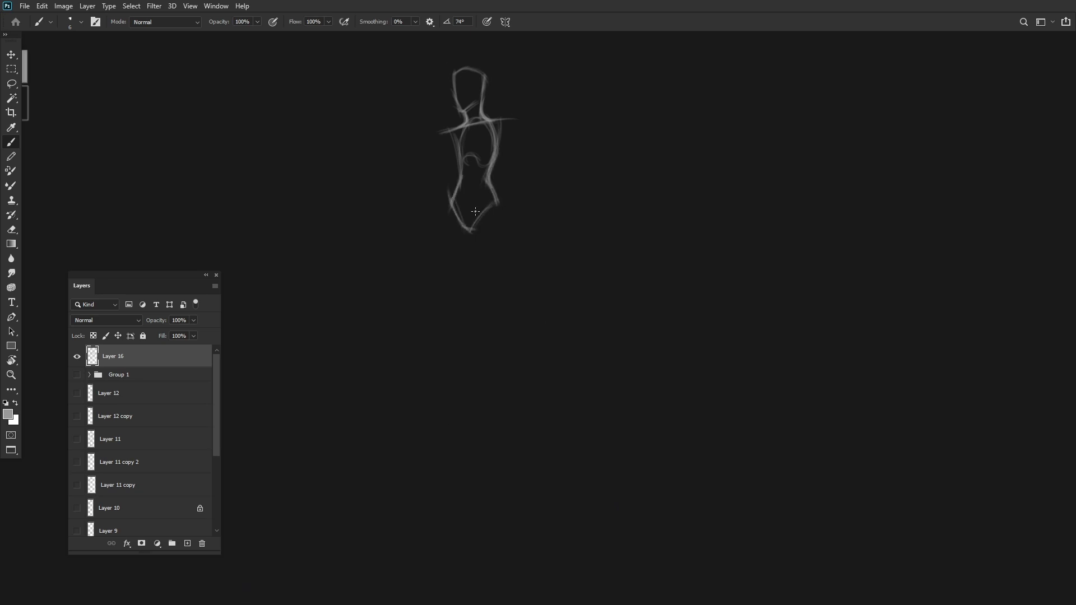
scroll(475, 211, up, 2)
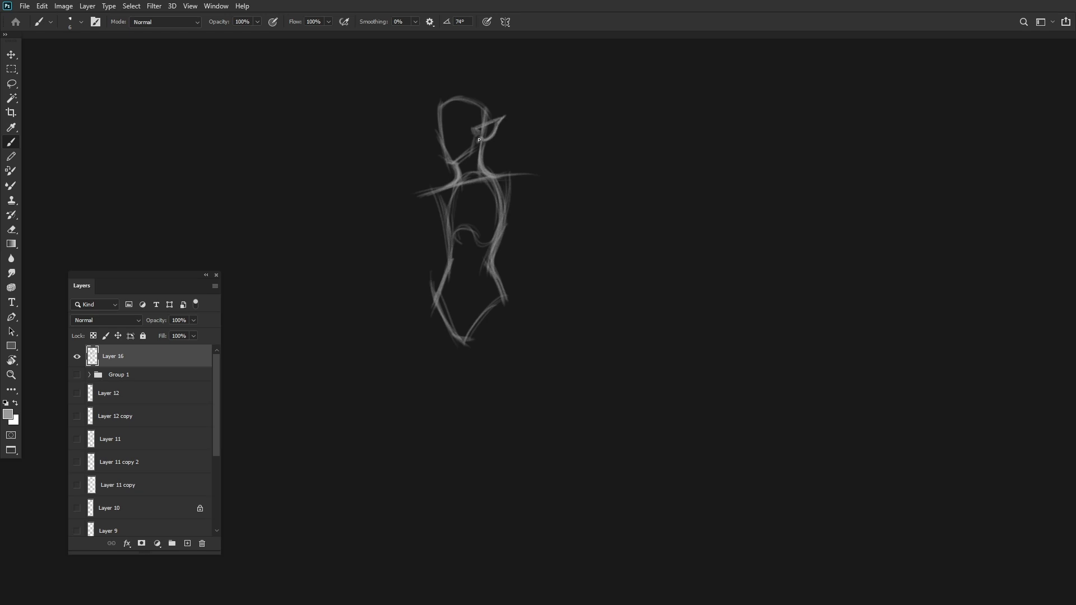
Sketch the figure's thighs from the pelvis to the knees, one nearly vertical and the other angled outward.
scroll(460, 159, down, 1)
scroll(459, 153, down, 2)
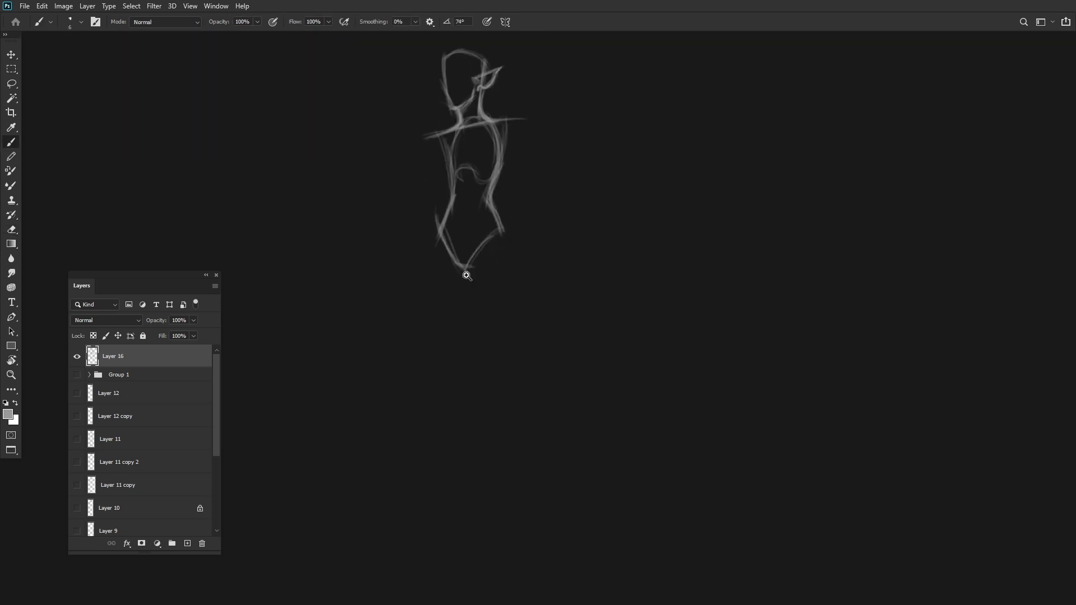
drag(458, 266, 498, 356)
drag(488, 223, 511, 354)
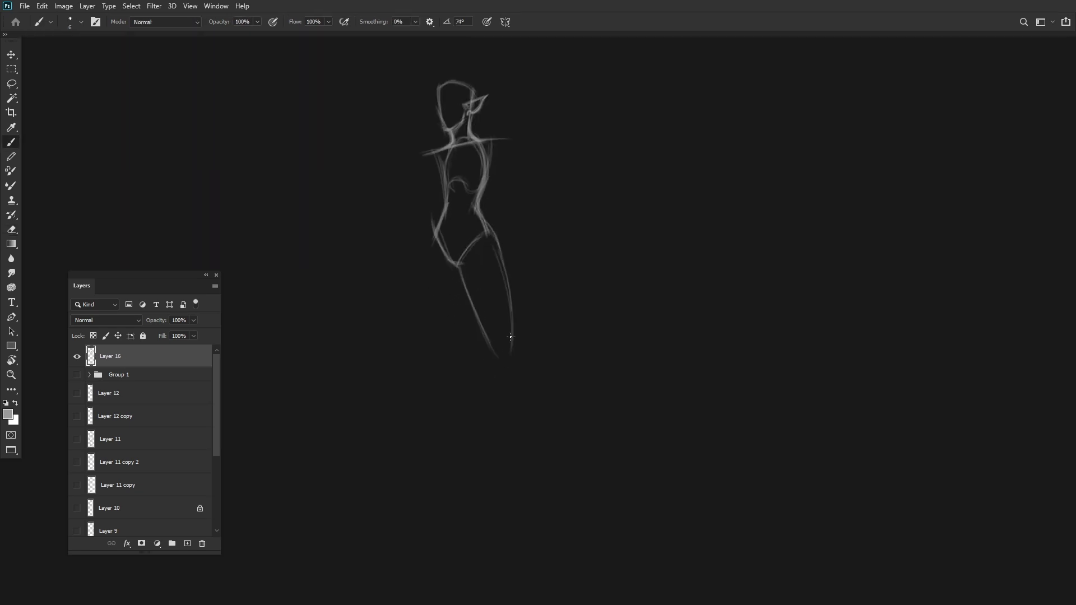
drag(432, 229, 442, 361)
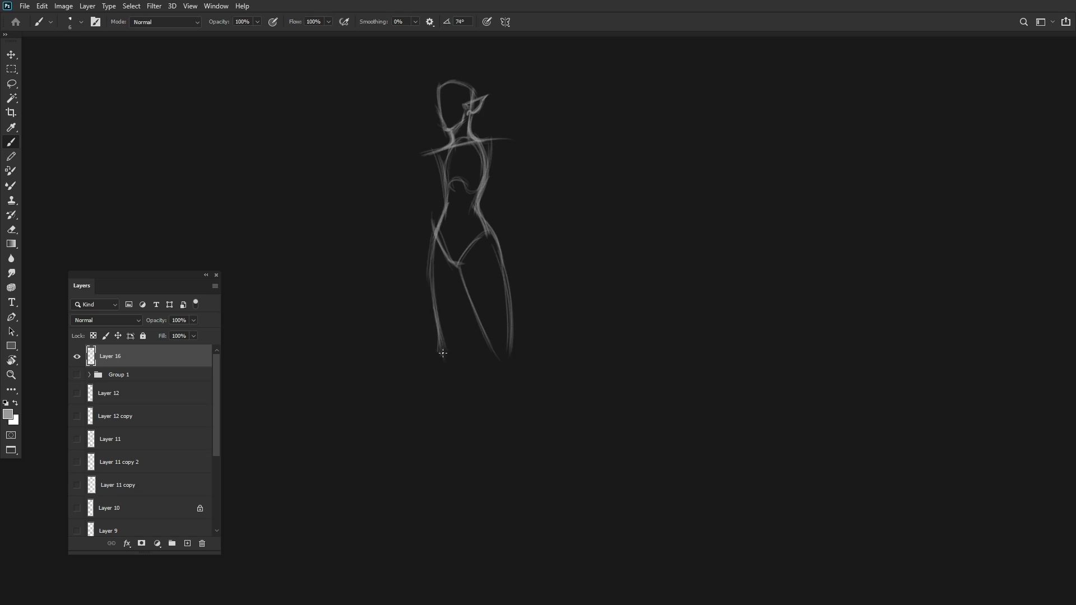
key(ctrl+z)
drag(463, 285, 458, 347)
key(ctrl+z)
mouse_move(430, 258)
mouse_down()
mouse_move(436, 362)
mouse_move(429, 304)
mouse_up()
key(ctrl+z)
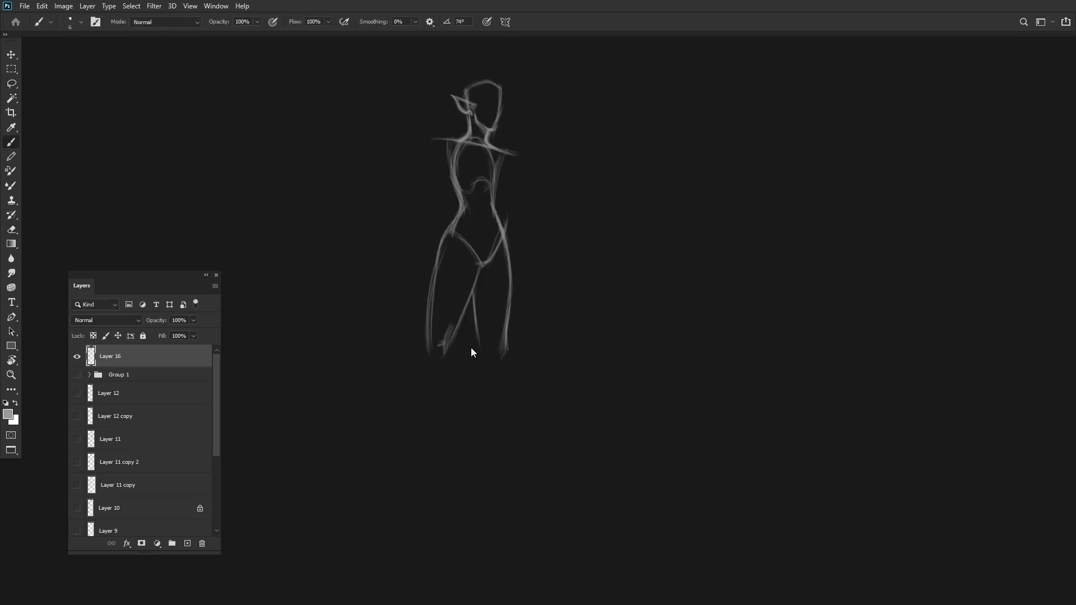
Sketch the outward leg's knee and long tapering lower leg, and check the pose mirrored.
mouse_move(490, 329)
mouse_down()
mouse_move(524, 480)
mouse_move(515, 354)
mouse_up()
drag(508, 300, 517, 344)
drag(517, 344, 526, 442)
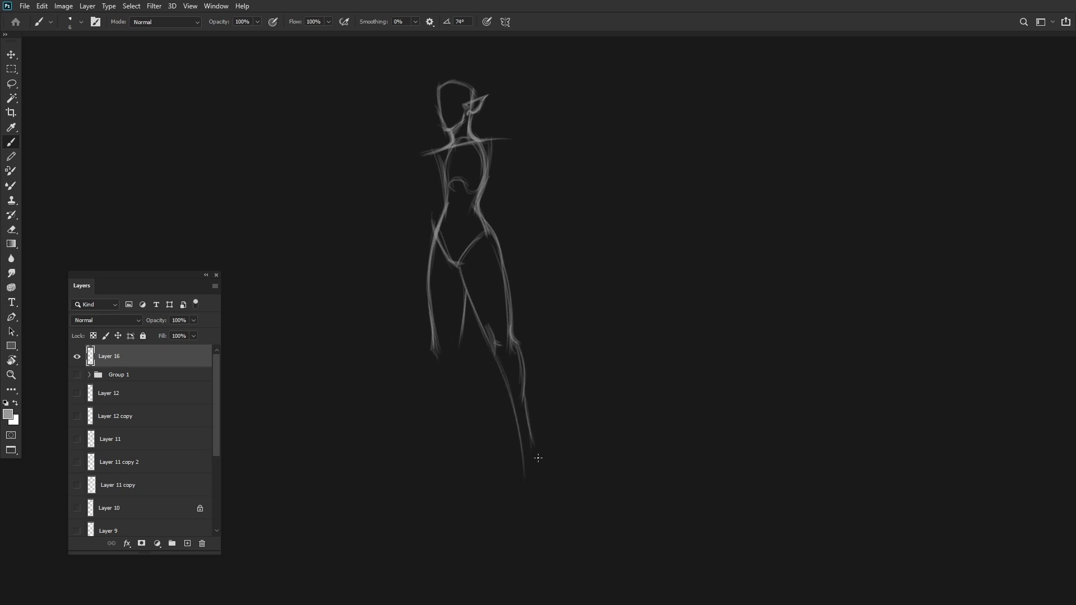
key(ctrl+shift+h)
drag(442, 412, 502, 259)
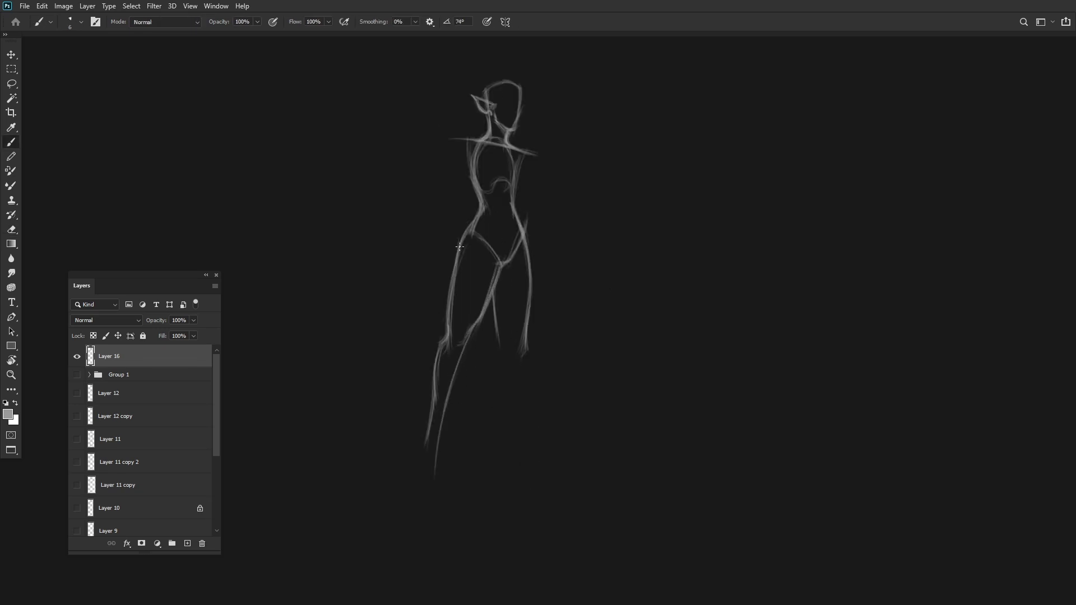
Sketch the straight leg's knee, calf and pointed foot with an angular ankle.
key(ctrl+shift+h)
mouse_move(457, 336)
mouse_down()
mouse_move(435, 476)
mouse_move(465, 403)
mouse_move(466, 446)
mouse_up()
drag(457, 337, 465, 451)
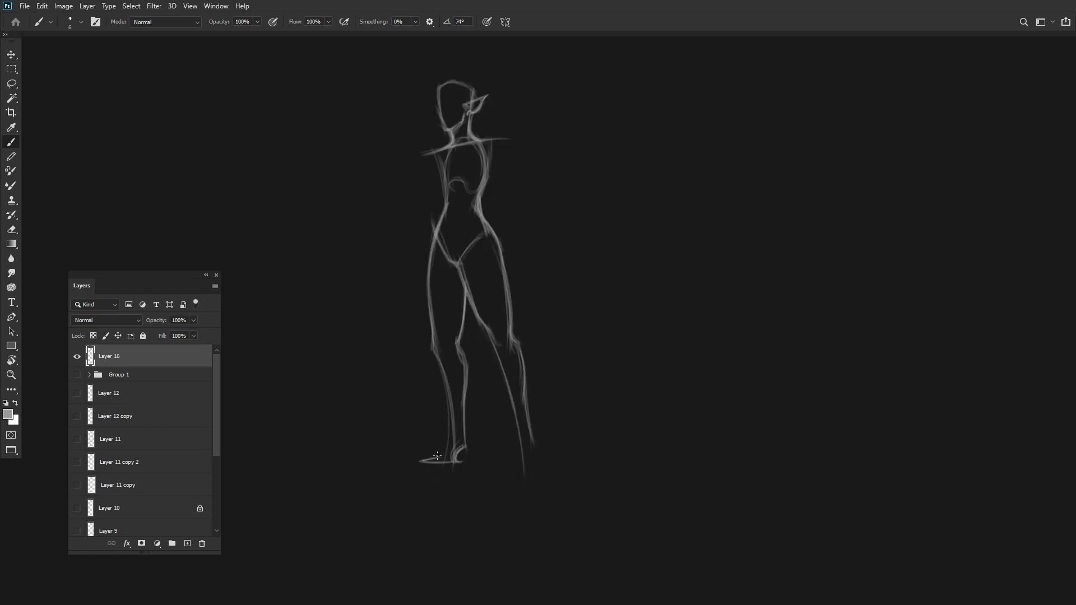
drag(470, 446, 463, 432)
key(ctrl+shift+h)
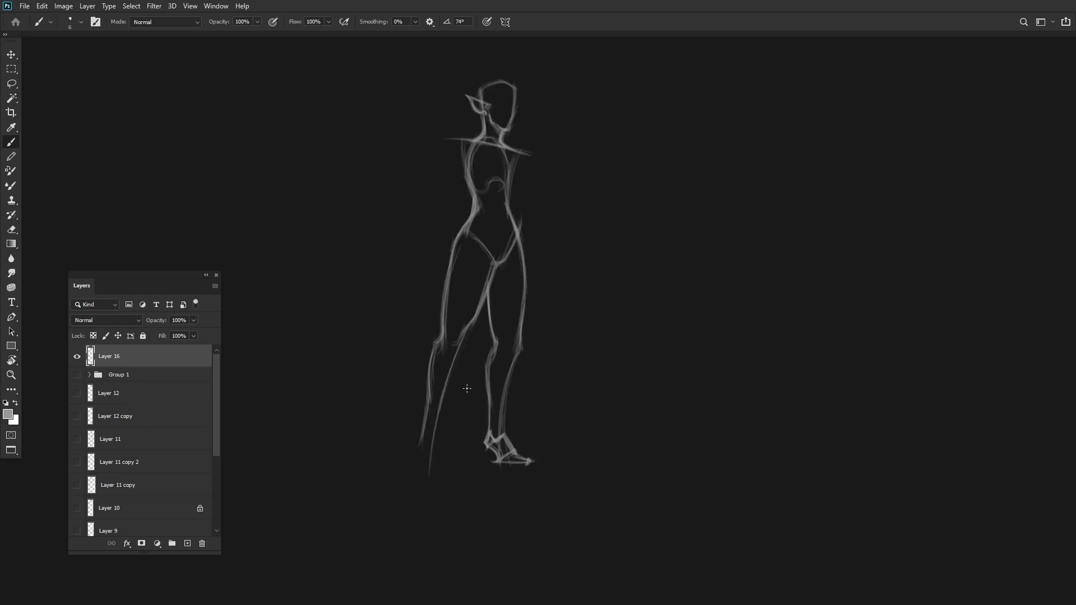
Sketch a blocky, diamond-shaped foot and ankle at the end of the outward leg.
key(ctrl+shift+h)
drag(517, 459, 532, 471)
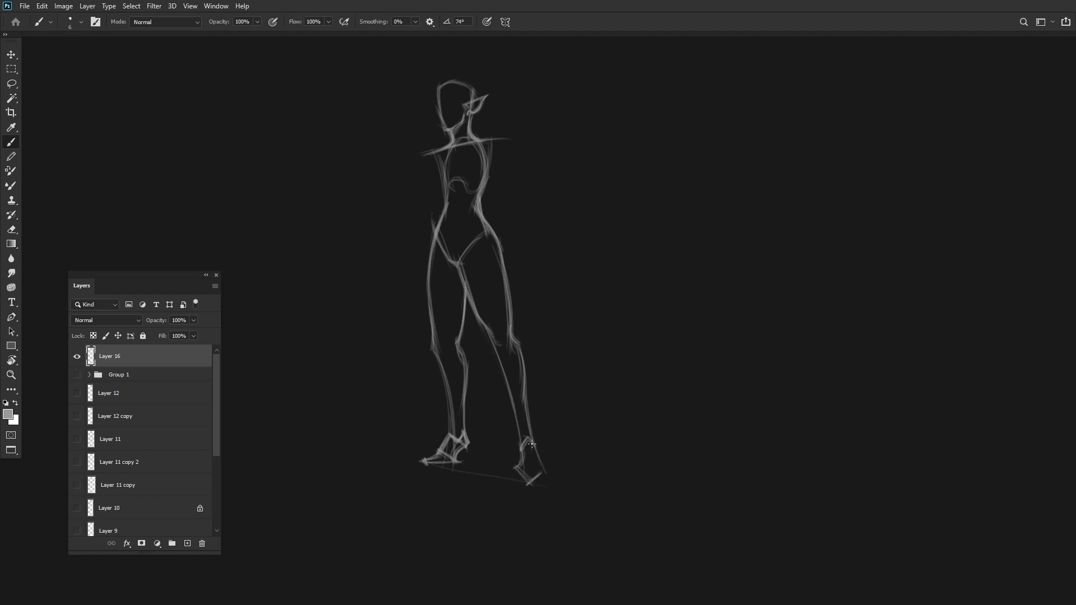
drag(546, 469, 514, 464)
key(ctrl+shift+h)
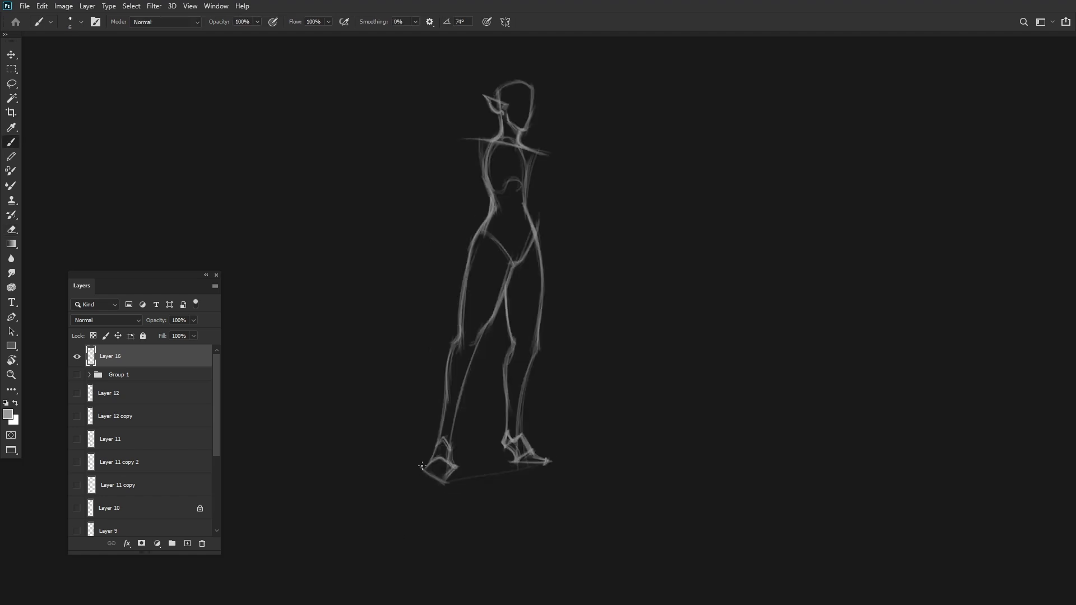
key(ctrl+shift+h)
scroll(508, 398, up, 2)
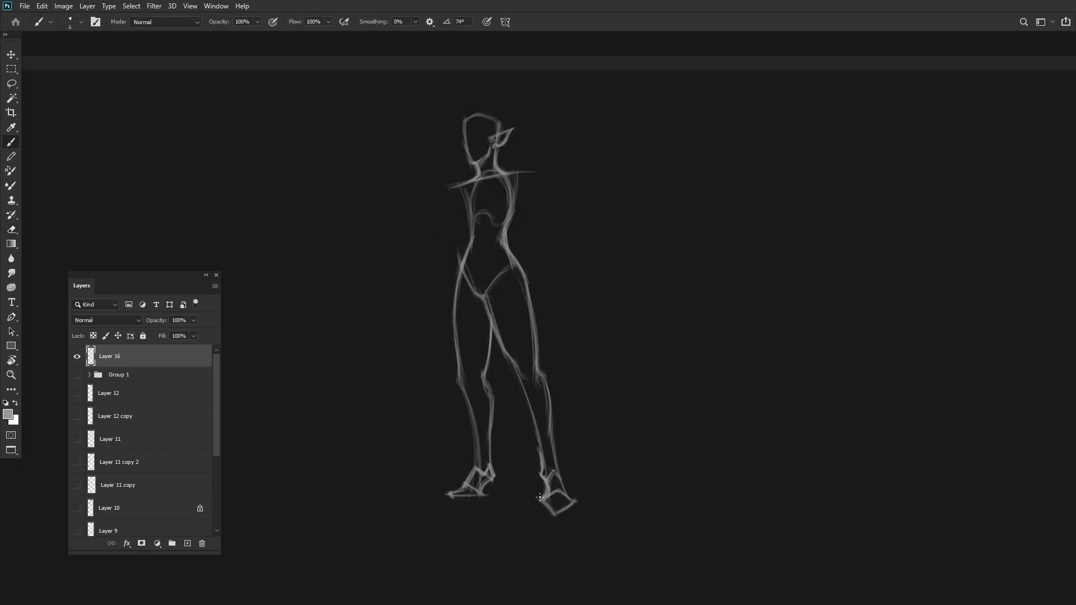
Sketch the arm hanging beside the waist, from the lower shoulder through the elbow to the wrist.
key(ctrl+shift+h)
scroll(493, 281, up, 1)
key(ctrl+shift+h)
key(ctrl+plus)
drag(477, 196, 469, 210)
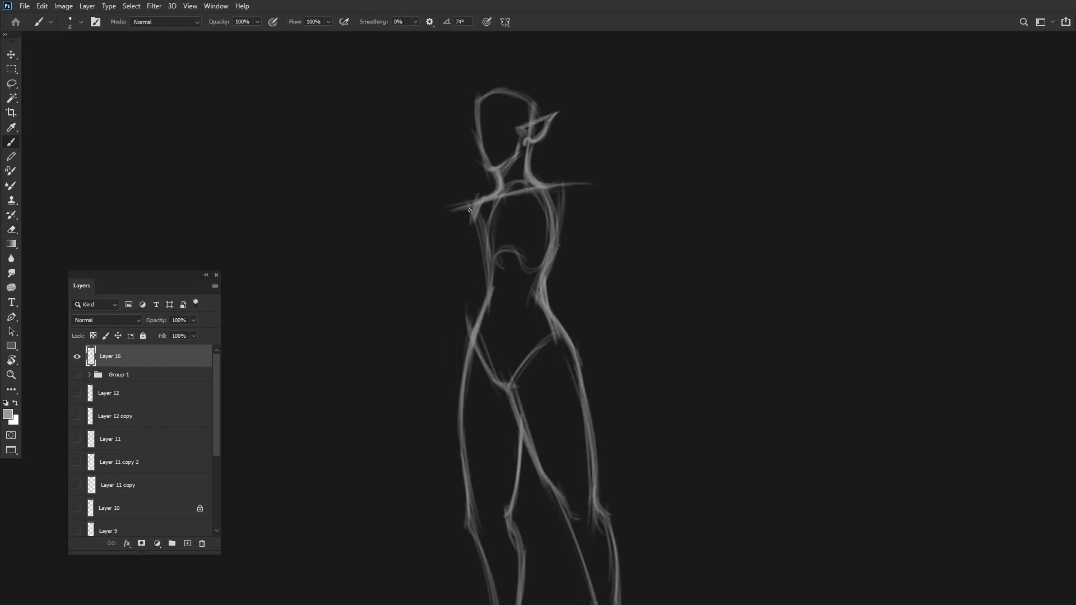
drag(483, 275, 451, 370)
drag(468, 314, 454, 364)
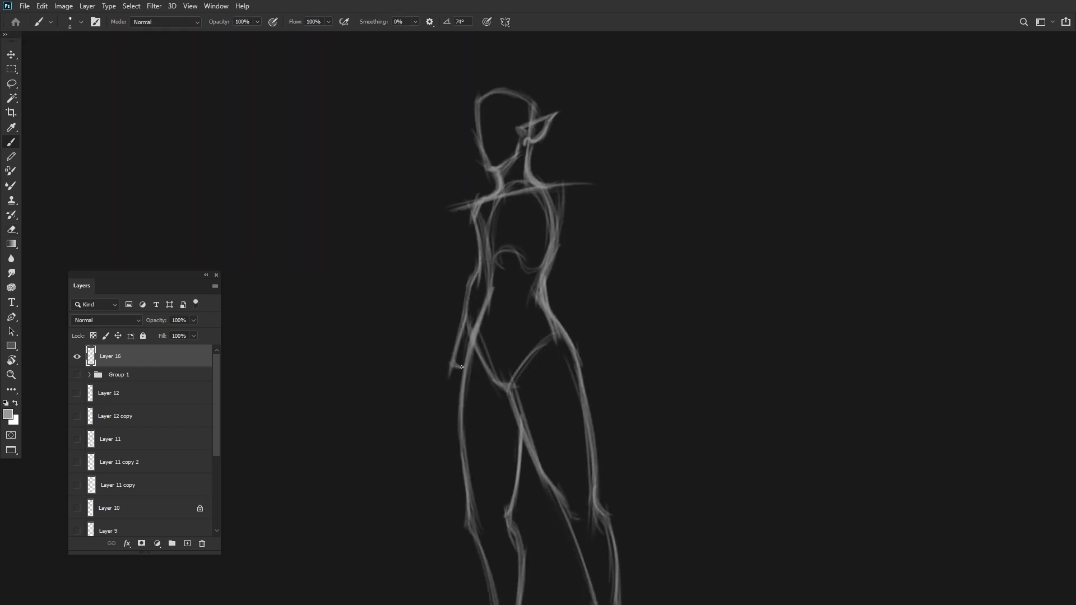
drag(471, 280, 465, 328)
Sketch a hand gripping a long sword that points diagonally to the floor, with a curved guard and pointed tip.
scroll(465, 329, down, 2)
drag(521, 302, 377, 444)
drag(500, 325, 367, 453)
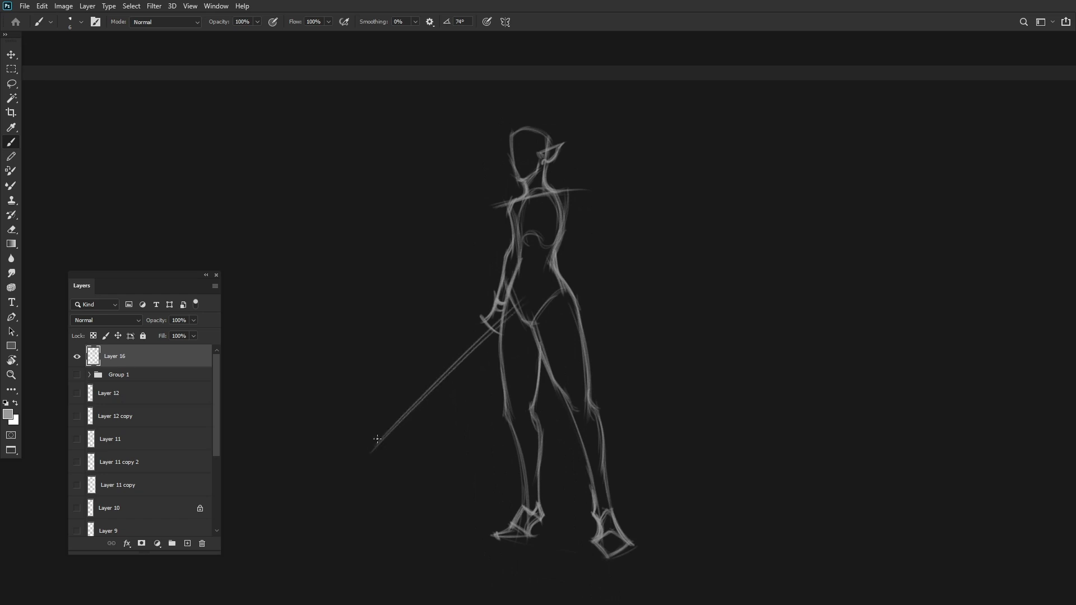
drag(465, 345, 370, 451)
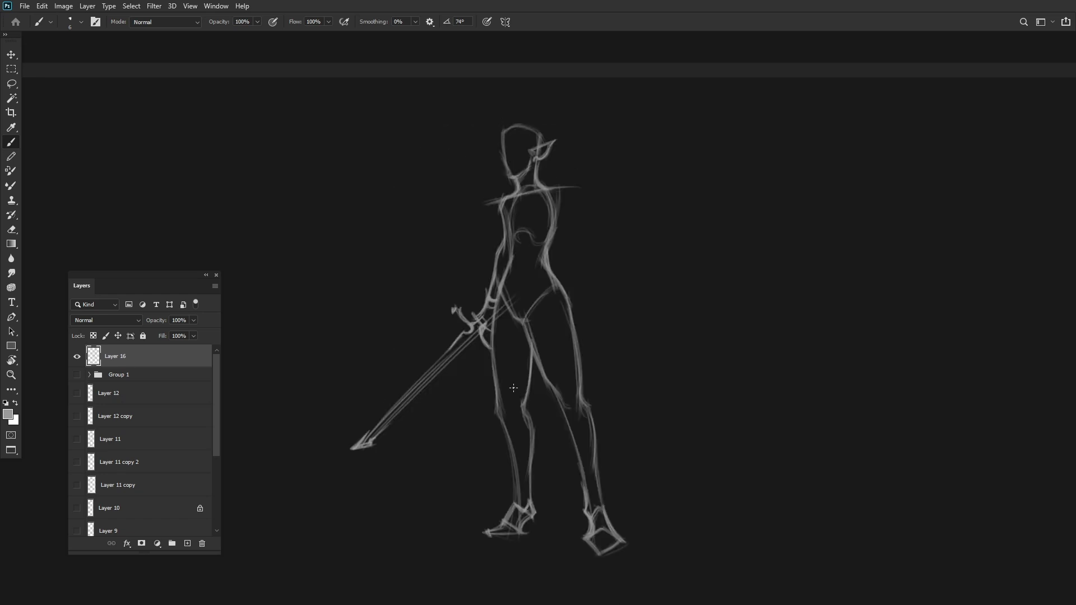
Duplicate the figure's layer as a hidden copy, then mark the abdomen's centre line and navel.
key(ctrl+j)
scroll(574, 259, up, 1)
mouse_move(499, 305)
mouse_down()
mouse_move(489, 327)
mouse_move(519, 259)
mouse_up()
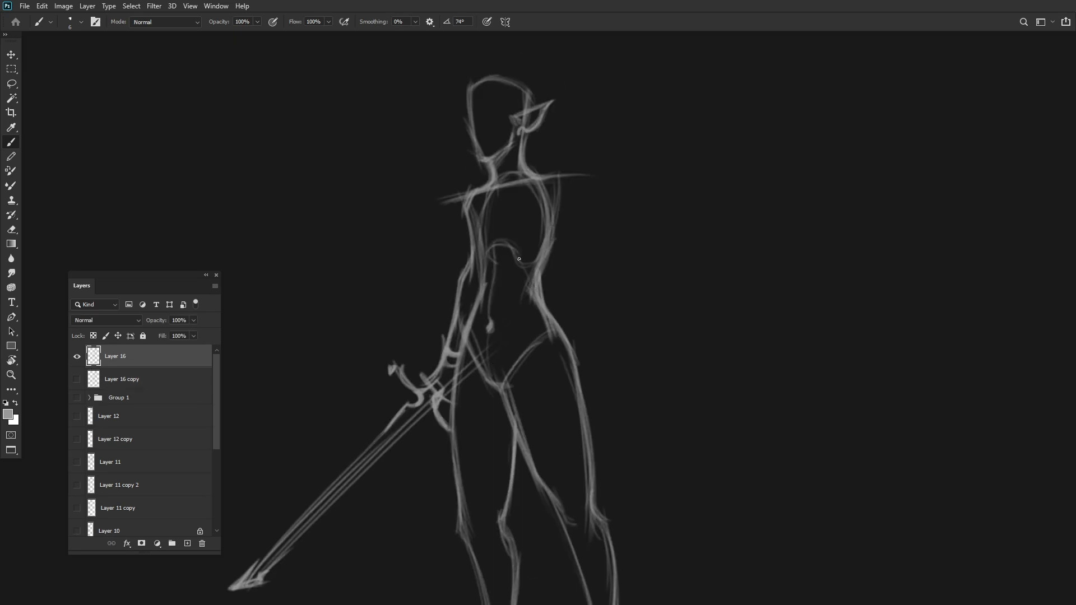
Sketch the other arm hanging from the raised shoulder, with a bent elbow and forearm ending beside the hip.
mouse_move(528, 297)
mouse_down()
mouse_move(528, 323)
mouse_move(517, 296)
mouse_move(531, 224)
mouse_up()
mouse_move(551, 174)
mouse_down()
mouse_move(574, 283)
mouse_move(542, 264)
mouse_move(562, 353)
mouse_up()
drag(543, 270, 567, 364)
drag(574, 280, 581, 367)
drag(572, 257, 579, 317)
mouse_move(557, 250)
mouse_down()
mouse_move(543, 268)
mouse_move(585, 309)
mouse_move(605, 390)
mouse_up()
Add a wristband to the hanging arm and sketch its hand with long curved shapes extending below the wrist.
scroll(579, 263, up, 2)
scroll(617, 294, down, 2)
drag(569, 348, 576, 394)
scroll(587, 412, up, 1)
drag(563, 350, 585, 420)
mouse_move(585, 420)
mouse_down()
mouse_move(610, 356)
mouse_move(616, 417)
mouse_up()
drag(558, 336, 546, 365)
mouse_move(570, 330)
mouse_down()
mouse_move(554, 362)
mouse_move(604, 393)
mouse_up()
scroll(614, 357, down, 2)
drag(620, 384, 635, 392)
scroll(606, 354, down, 1)
scroll(576, 230, up, 2)
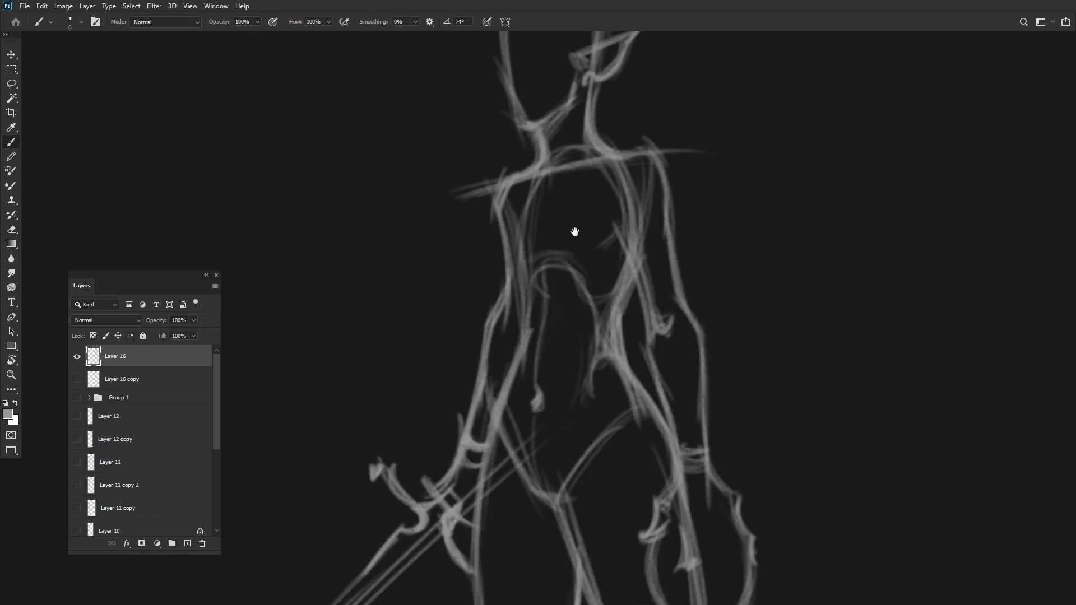
Sketch the curved chest contours over the ribcage, checking them on the mirrored figure.
mouse_move(526, 202)
mouse_down()
mouse_move(491, 291)
mouse_move(487, 262)
mouse_up()
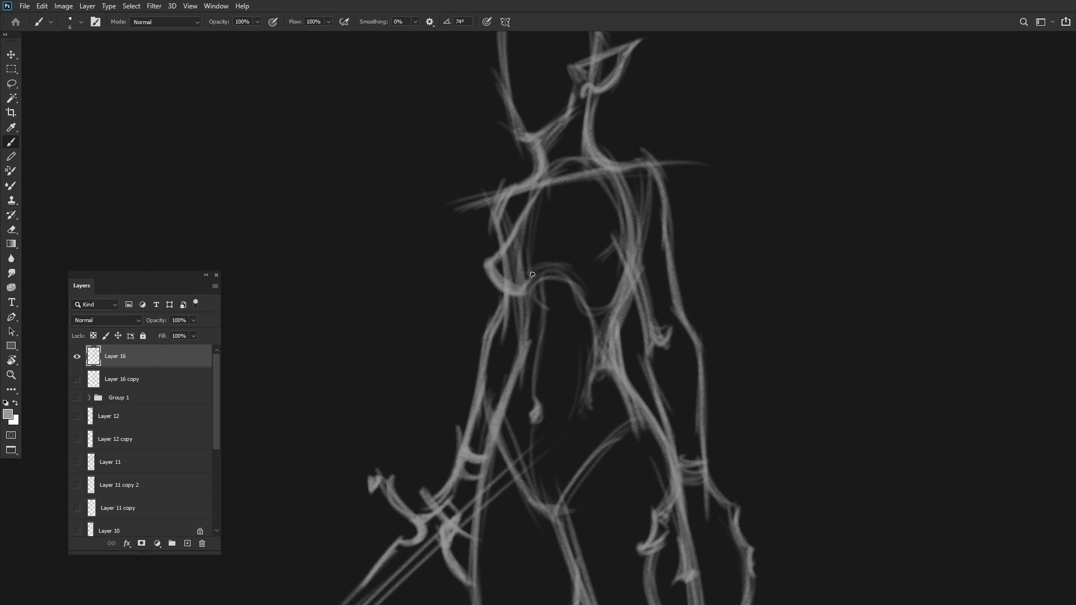
scroll(574, 317, down, 3)
key(h)
scroll(574, 317, up, 3)
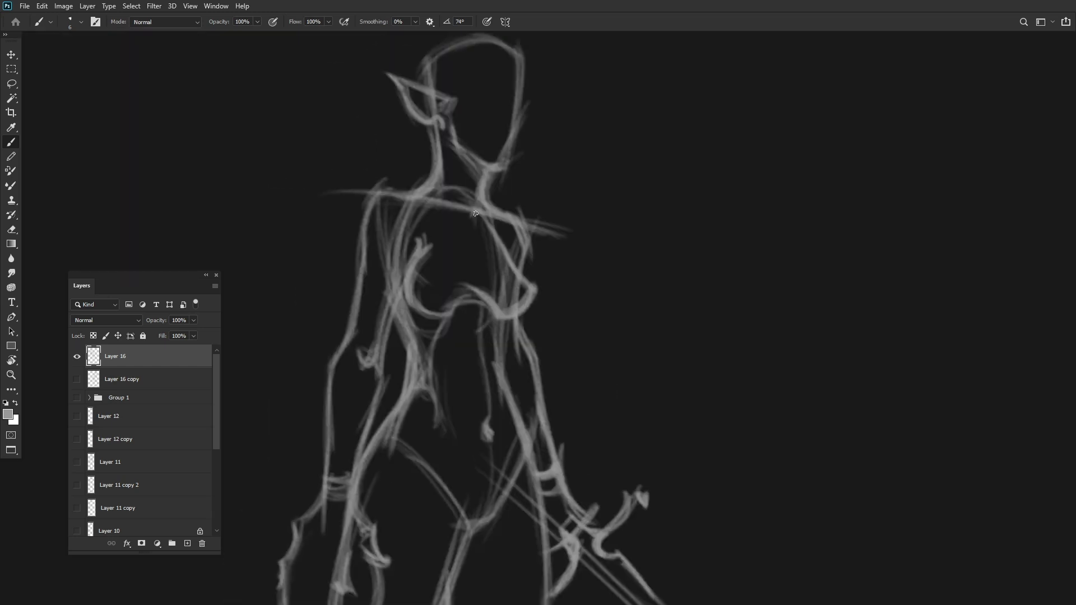
mouse_move(425, 199)
mouse_down()
mouse_move(482, 219)
mouse_move(532, 283)
mouse_up()
mouse_move(409, 258)
mouse_down()
mouse_move(398, 294)
mouse_move(439, 316)
mouse_up()
scroll(619, 355, down, 3)
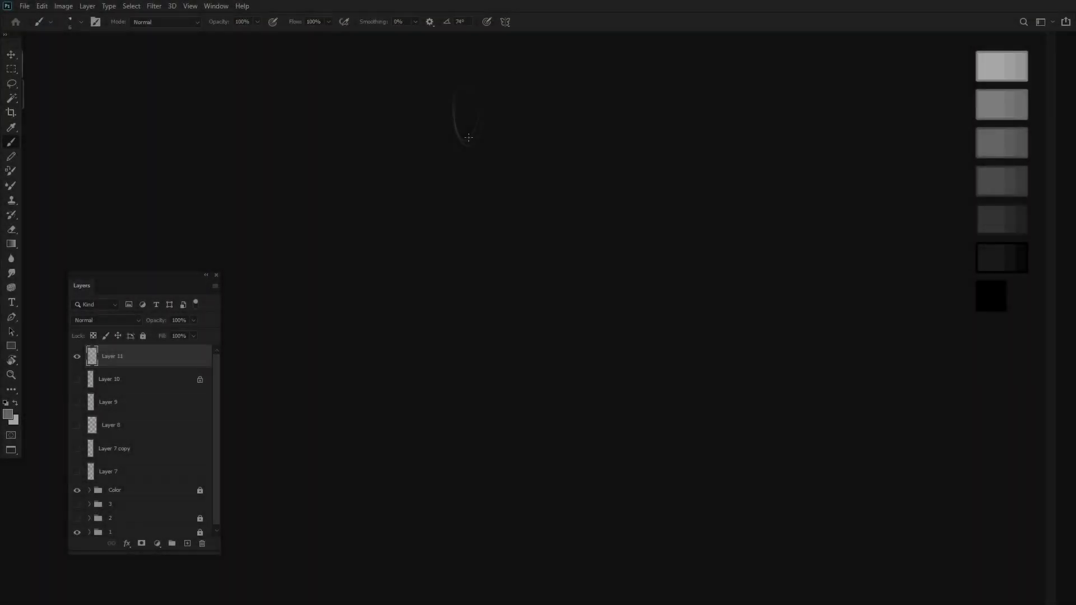
Sketch a new figure's oval head, neck and slanted shoulder line on its own layer.
mouse_move(468, 137)
mouse_down()
mouse_move(456, 124)
mouse_move(471, 159)
mouse_move(529, 144)
mouse_up()
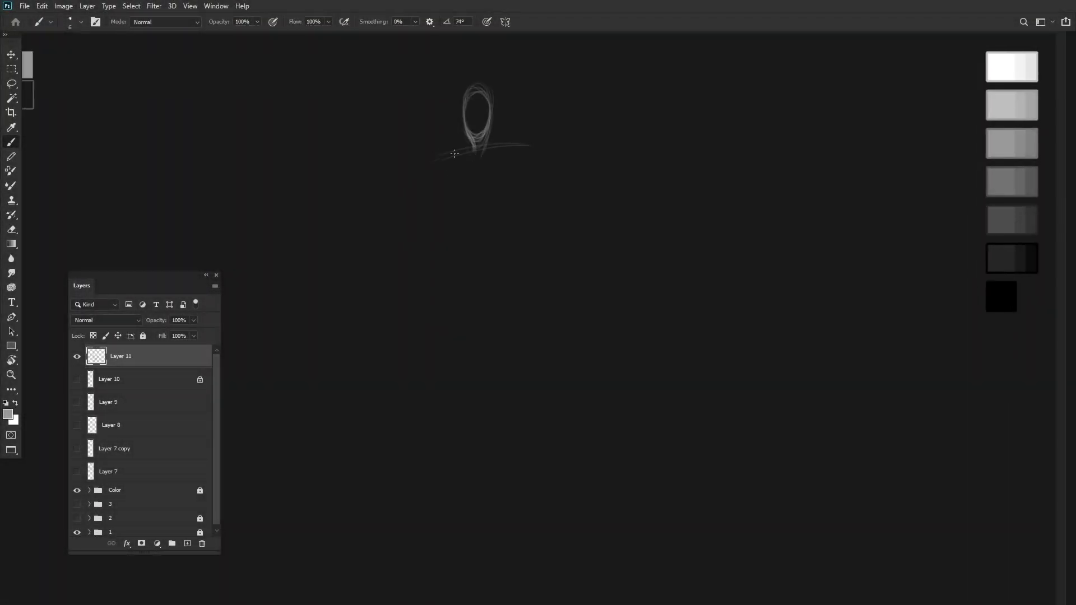
scroll(461, 152, up, 3)
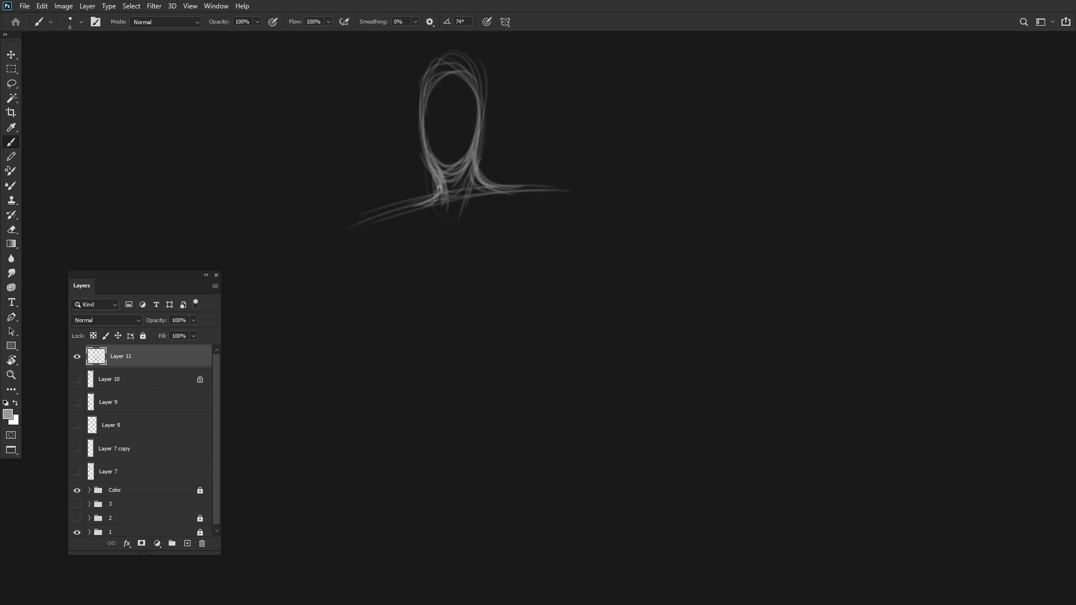
scroll(456, 190, up, 2)
scroll(435, 163, down, 1)
Sketch the new figure's rounded ribcage, tapering torso sides and pointed pelvis.
drag(406, 199, 419, 269)
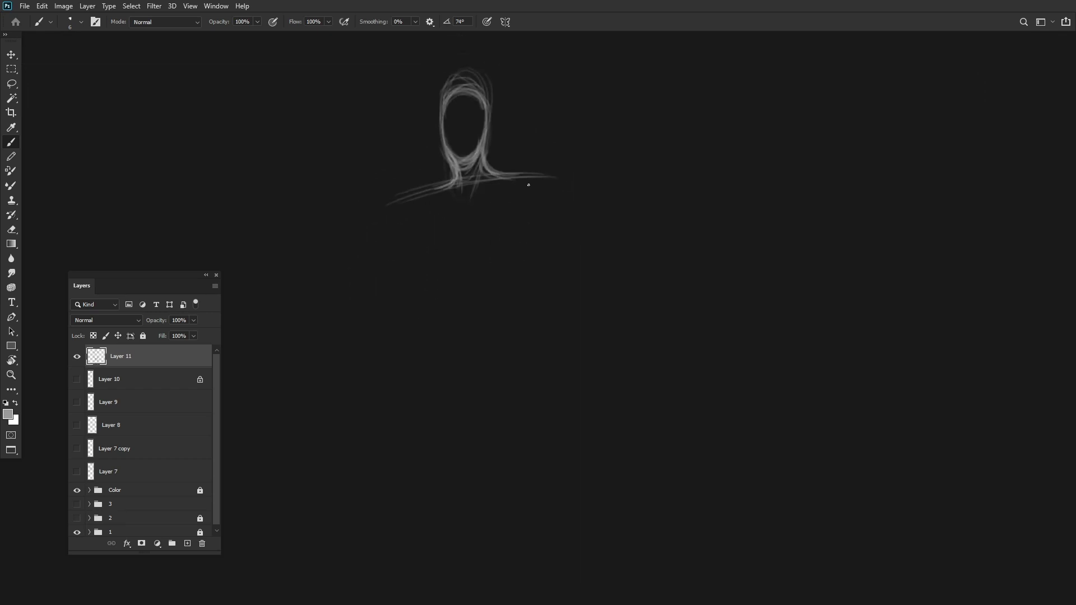
drag(529, 188, 487, 291)
mouse_move(507, 182)
mouse_down()
mouse_move(491, 291)
mouse_move(504, 307)
mouse_up()
drag(445, 312, 440, 268)
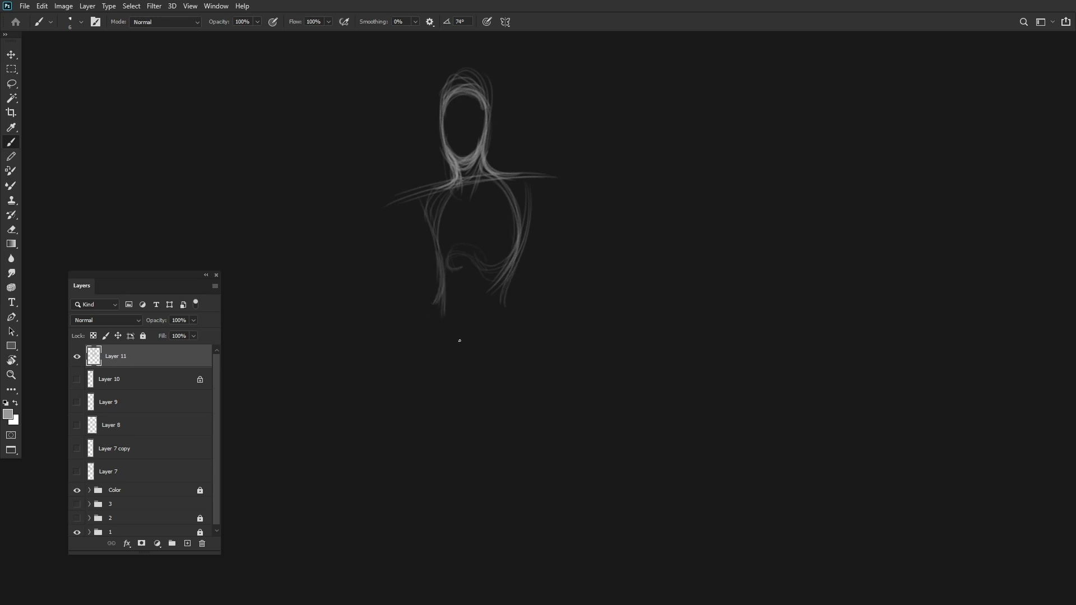
drag(459, 340, 507, 329)
mouse_move(485, 305)
mouse_down()
mouse_move(503, 342)
mouse_move(518, 310)
mouse_move(516, 339)
mouse_up()
drag(500, 357, 553, 319)
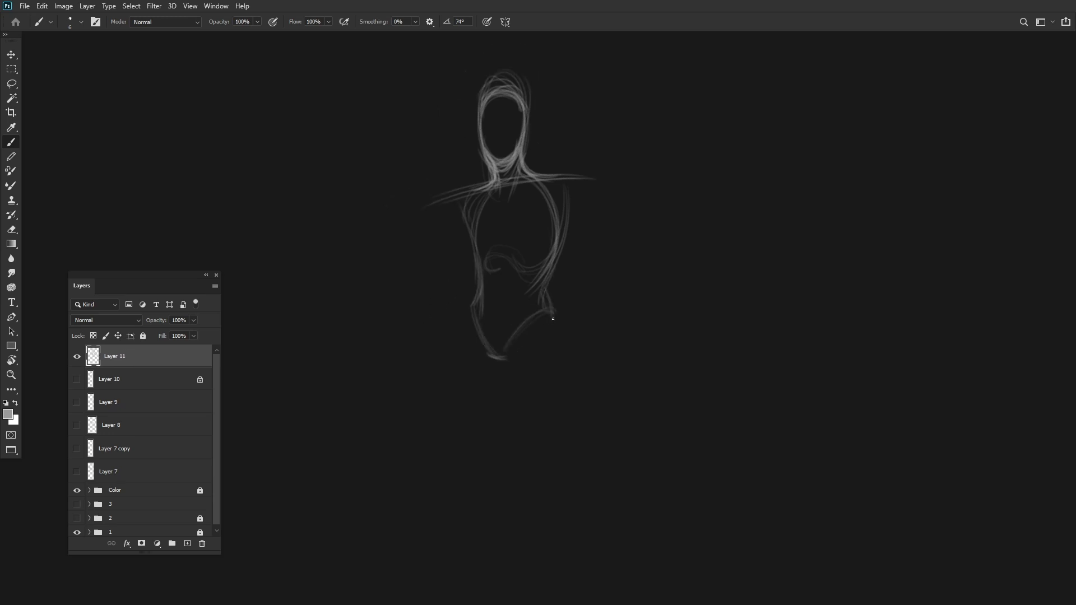
Sketch both thighs down to the knees, one nearly vertical and the other slanting outward from the hip.
alt+scroll(554, 258, down, 1)
mouse_move(460, 247)
mouse_down()
mouse_move(449, 312)
mouse_move(454, 299)
mouse_up()
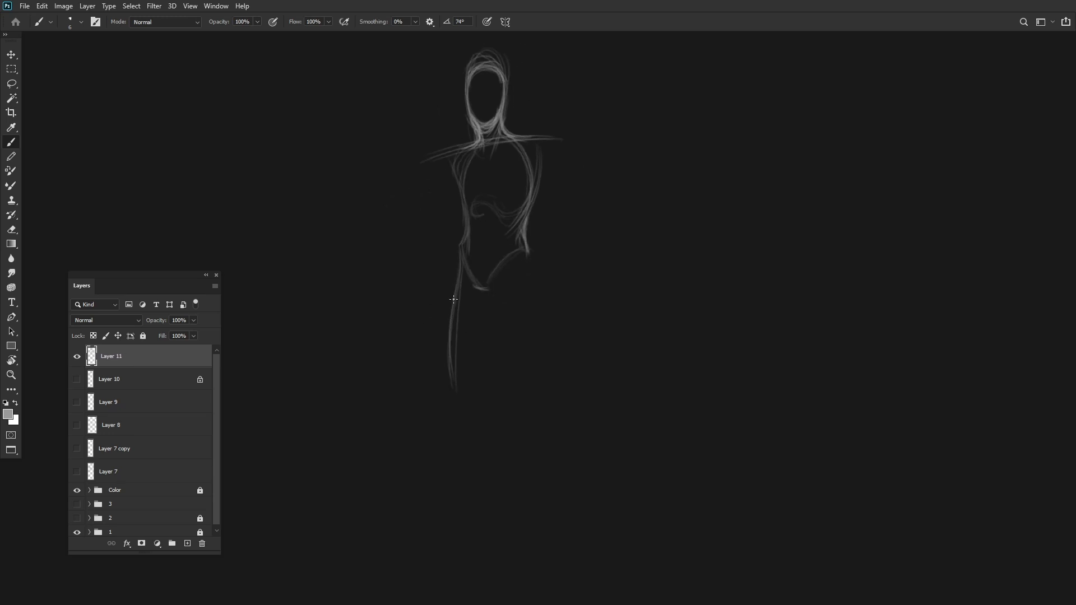
drag(510, 395, 477, 395)
drag(452, 289, 507, 385)
drag(493, 253, 511, 368)
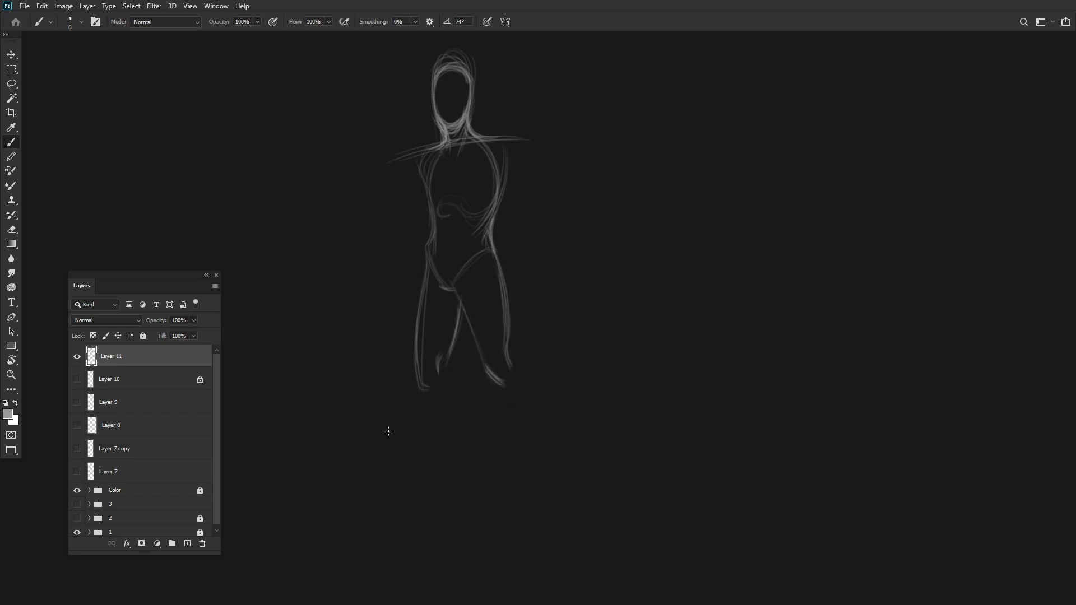
key(h)
key(h)
Erase the rough knee end of the straight leg and sketch its knee and long curved lower leg.
drag(393, 437, 415, 420)
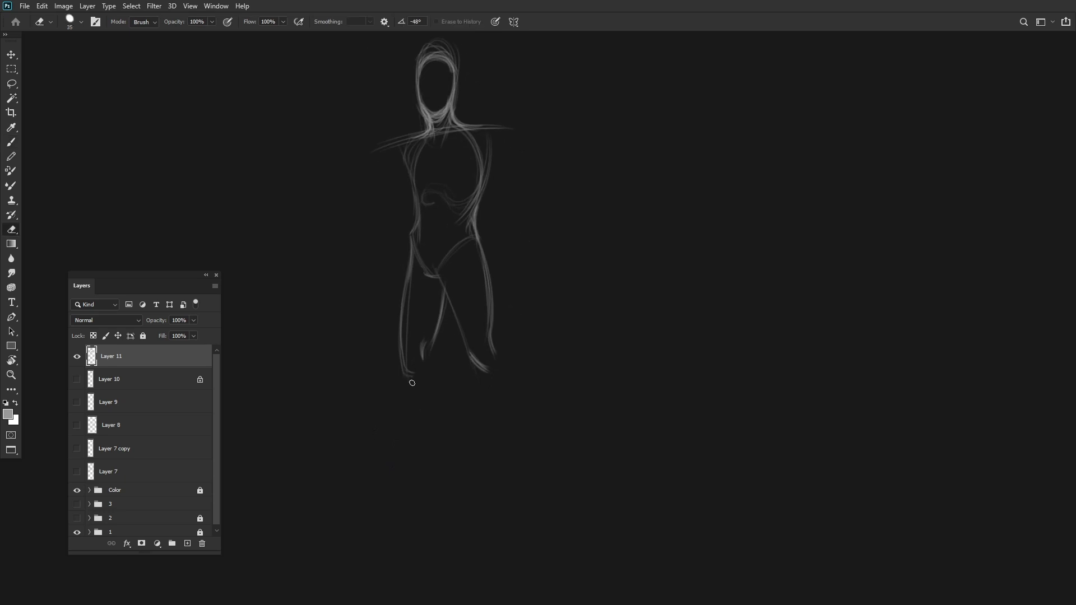
drag(406, 366, 422, 504)
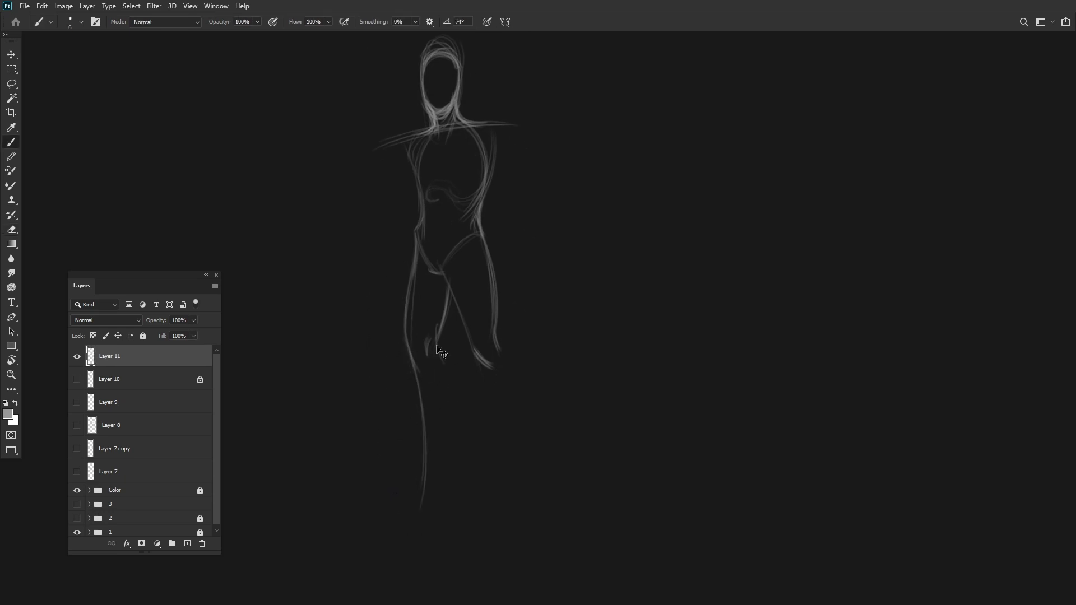
drag(443, 325, 433, 352)
drag(440, 414, 436, 476)
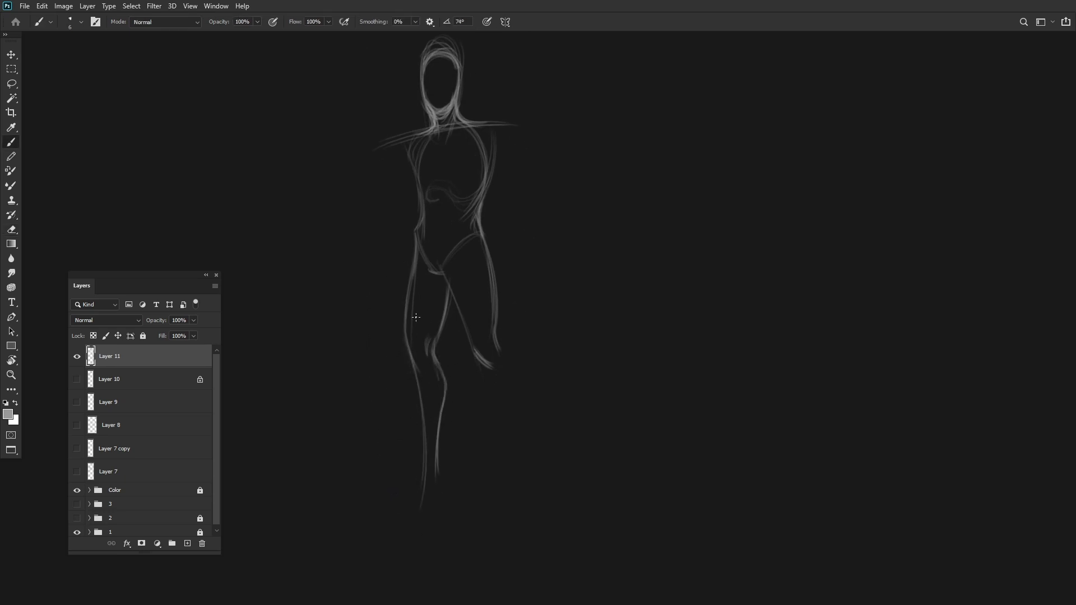
Sketch the outward leg's knee and lower leg extending down to the ankle.
key(r)
mouse_move(524, 447)
mouse_down()
mouse_move(423, 389)
mouse_move(524, 447)
mouse_up()
key(b)
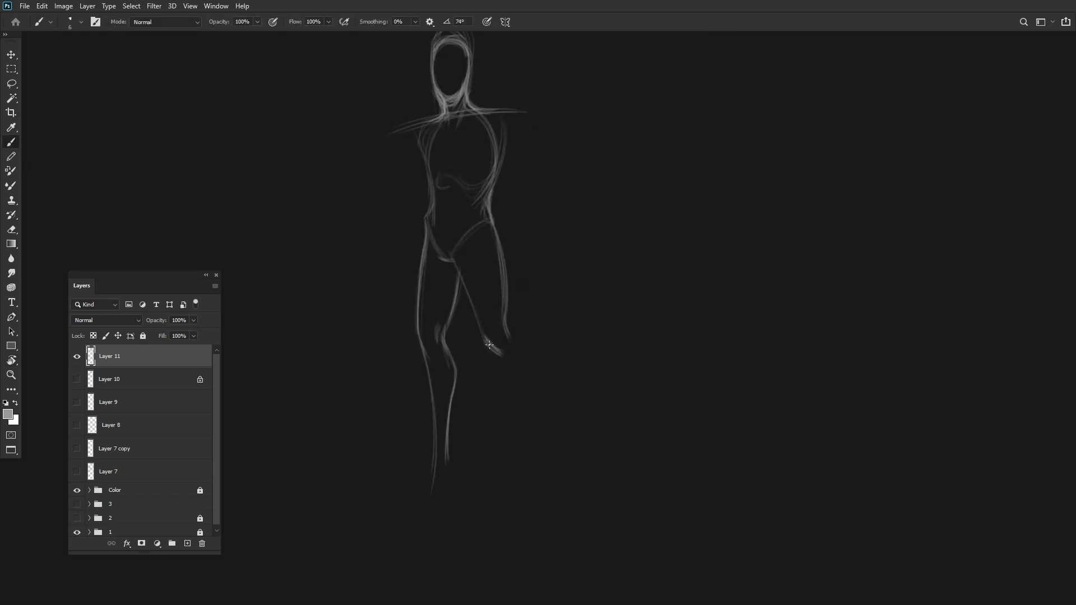
drag(506, 381, 530, 507)
drag(514, 342, 538, 468)
drag(475, 329, 509, 384)
Rework the outward leg with a longer thigh, defined knee and curved calf in a continuous slant from hip to ankle.
key(e)
key(r)
mouse_move(538, 491)
mouse_down()
mouse_move(447, 288)
mouse_move(396, 293)
mouse_move(511, 298)
mouse_move(487, 323)
mouse_move(629, 269)
mouse_move(548, 516)
mouse_up()
key(r)
key(b)
mouse_move(507, 347)
mouse_down()
mouse_move(473, 289)
mouse_move(548, 430)
mouse_move(451, 244)
mouse_up()
key(r)
key(b)
mouse_move(453, 244)
mouse_down()
mouse_move(415, 392)
mouse_move(504, 336)
mouse_move(538, 358)
mouse_up()
key(r)
key(b)
drag(546, 354, 590, 501)
mouse_move(531, 283)
mouse_down()
mouse_move(547, 372)
mouse_move(518, 255)
mouse_up()
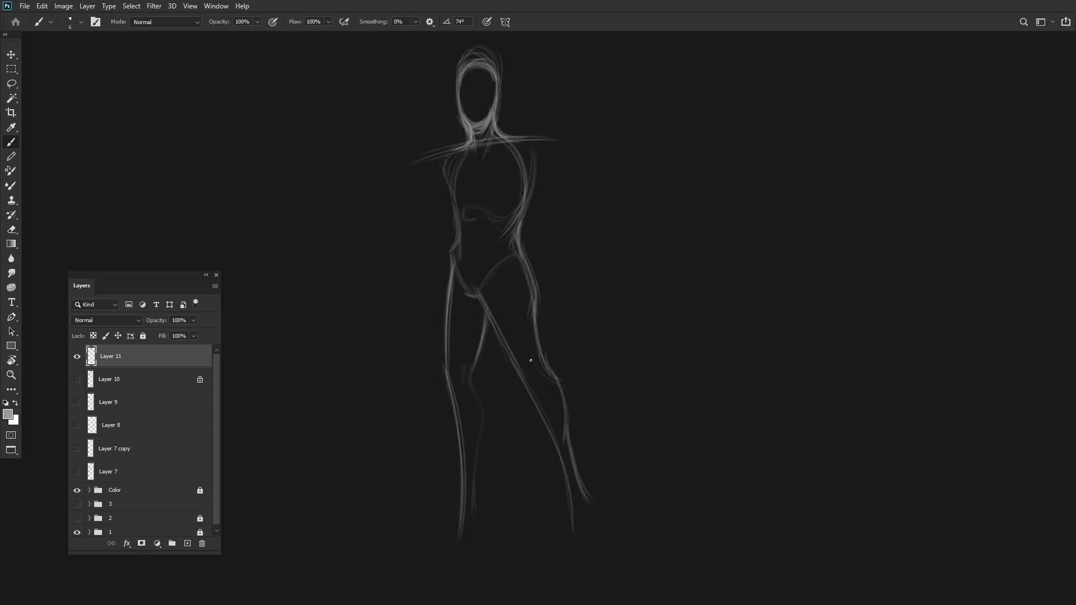
Sketch a pointed foot on the straight leg and a wedge-shaped foot on the outward leg, checking them mirrored.
drag(504, 336, 513, 349)
drag(480, 479, 480, 529)
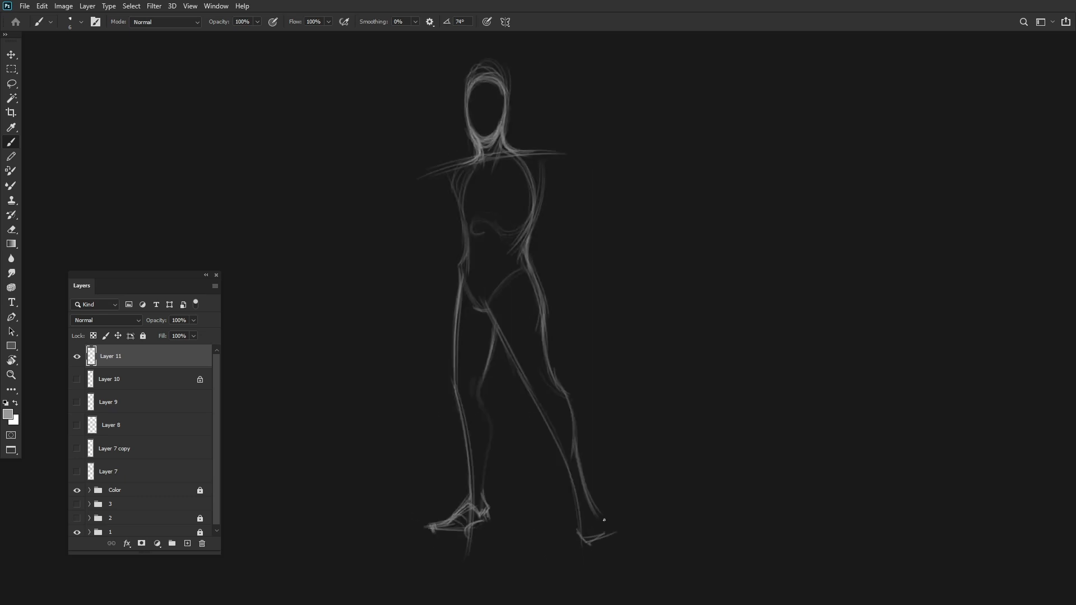
drag(587, 503, 617, 537)
key(ctrl+shift+h)
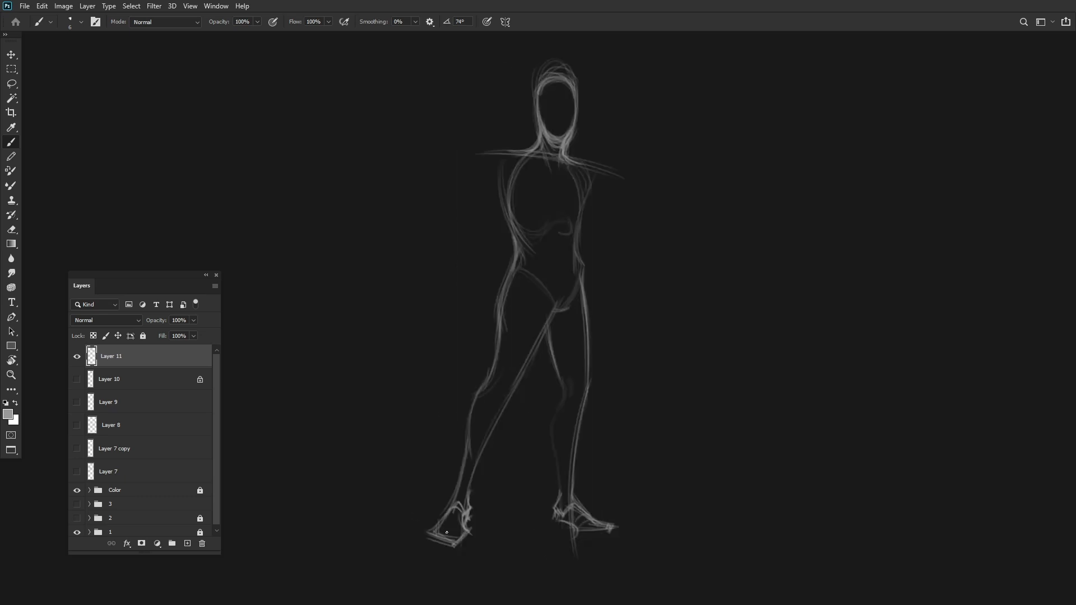
drag(435, 530, 453, 495)
key(ctrl+shift+h)
scroll(519, 463, up, 3)
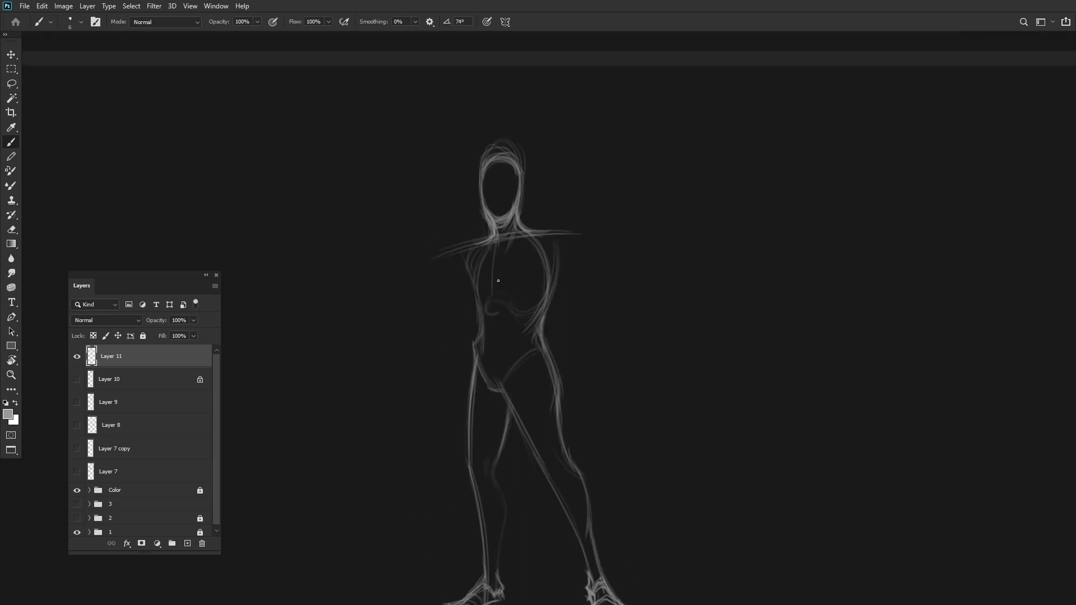
Sketch the arm hanging straight down beside the torso on the straight-leg side, from shoulder to hand.
scroll(495, 339, down, 2)
scroll(486, 212, up, 4)
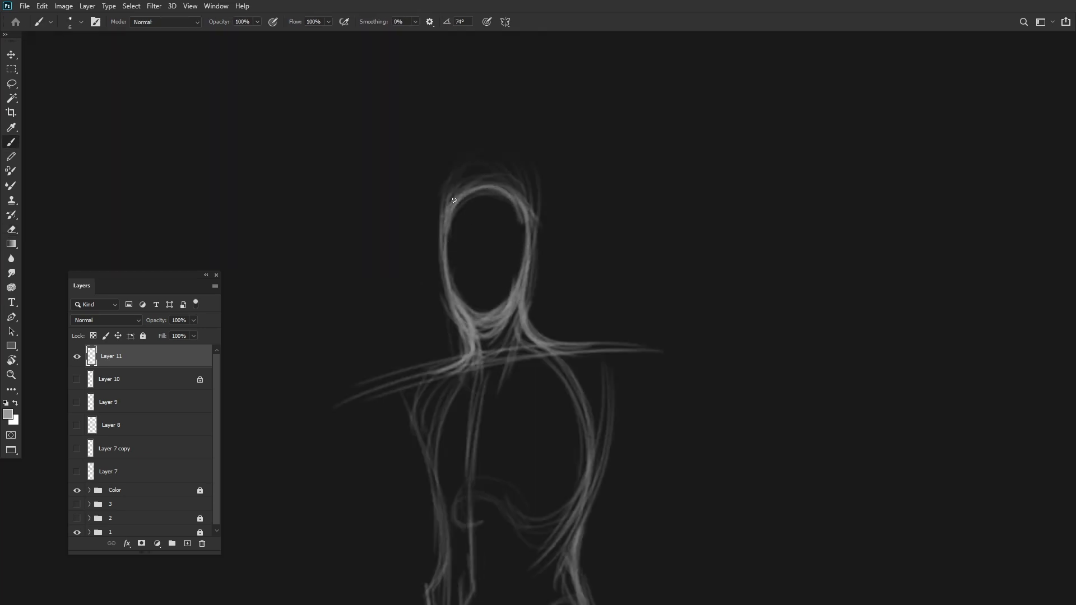
scroll(461, 226, down, 4)
scroll(435, 214, up, 1)
mouse_move(436, 214)
mouse_down()
mouse_move(437, 364)
mouse_move(440, 331)
mouse_move(425, 334)
mouse_move(434, 208)
mouse_up()
scroll(384, 308, down, 2)
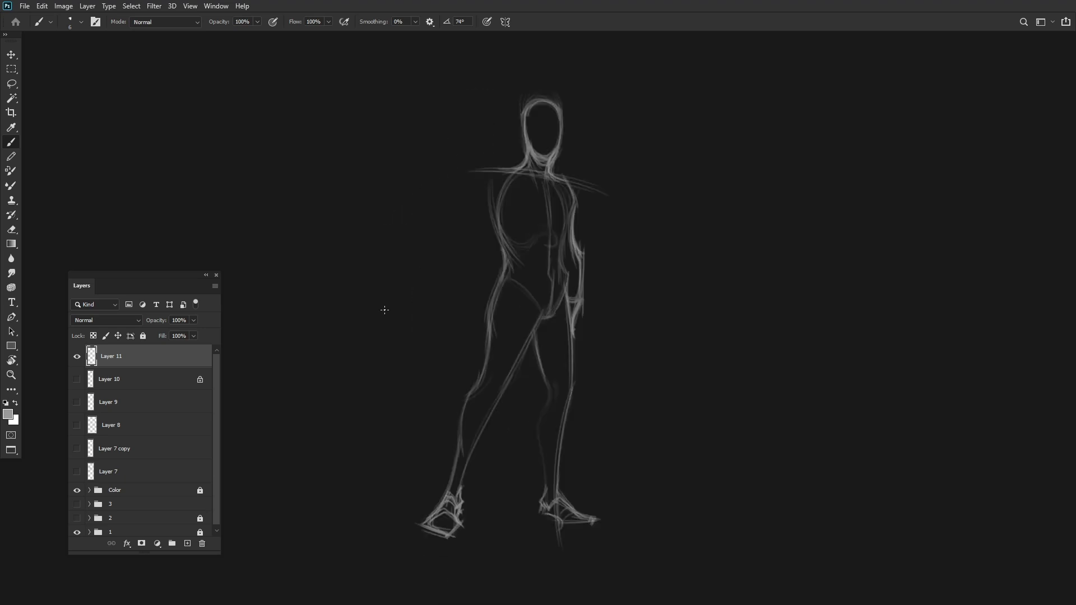
Duplicate the figure's layer as a backup and erase the outward leg's lower leg and foot.
key(e)
key(ctrl+j)
scroll(504, 336, up, 2)
mouse_move(537, 504)
mouse_down()
mouse_move(535, 365)
mouse_move(516, 529)
mouse_up()
key(b)
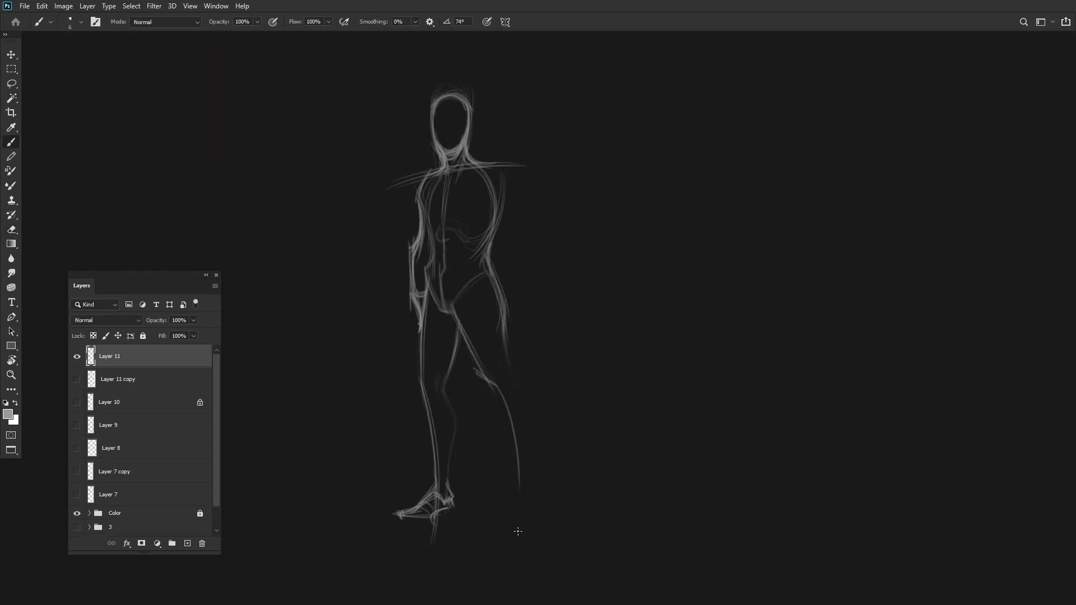
Redraw the outward leg's lower leg in a steeper line from knee to ankle, closer to the straight leg.
drag(491, 387, 521, 524)
drag(500, 328, 530, 507)
key(h)
drag(473, 303, 437, 384)
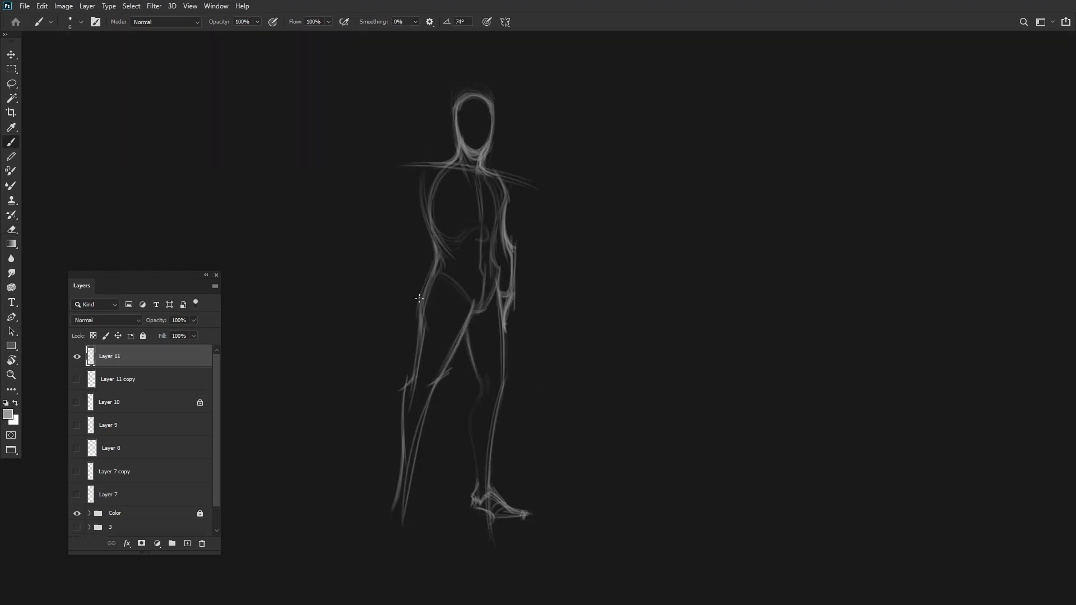
Reinforce the outward leg's hip and outer thigh contour and sketch a wedge-shaped foot below its ankle.
drag(433, 272, 418, 311)
mouse_move(423, 277)
mouse_down()
mouse_move(411, 384)
mouse_move(462, 329)
mouse_up()
key(h)
drag(507, 519, 545, 520)
drag(517, 524, 514, 489)
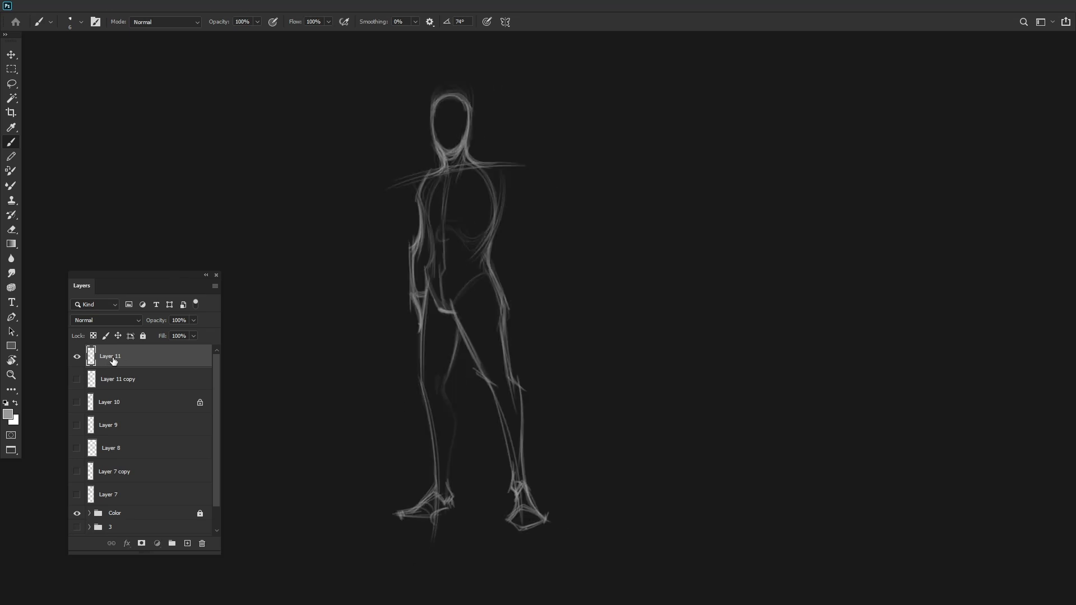
Duplicate the figure's layer as another backup and sketch the second arm's shoulder and upper arm down to the elbow.
key(ctrl+j)
drag(508, 174, 528, 262)
drag(495, 227, 506, 273)
drag(518, 210, 526, 261)
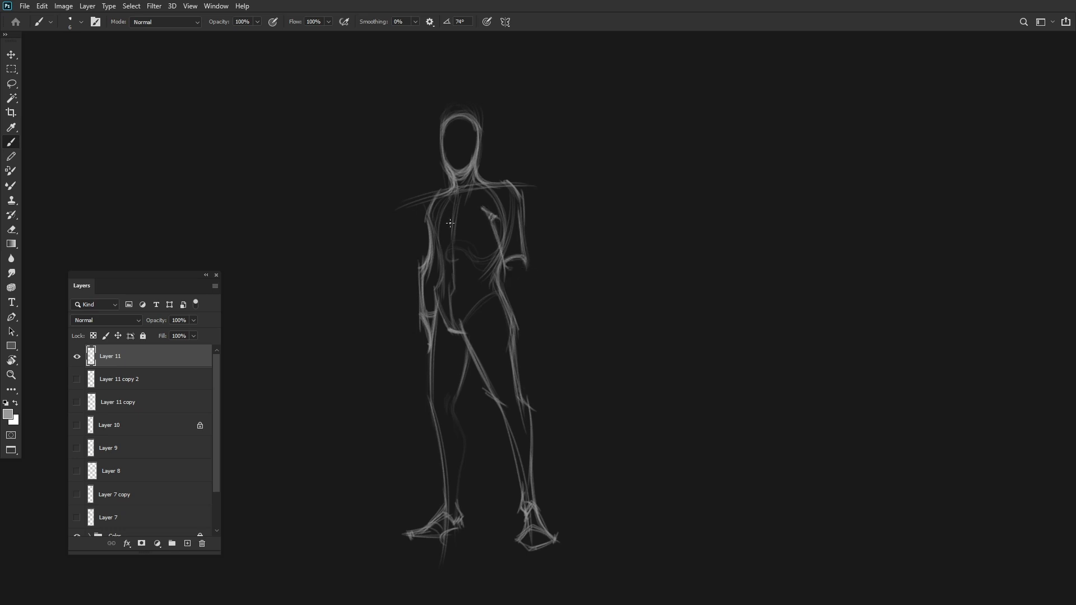
Sketch the lower edge of the chest and the second arm's elbow and forearm angled in toward the hip.
drag(464, 240, 444, 253)
drag(445, 237, 489, 233)
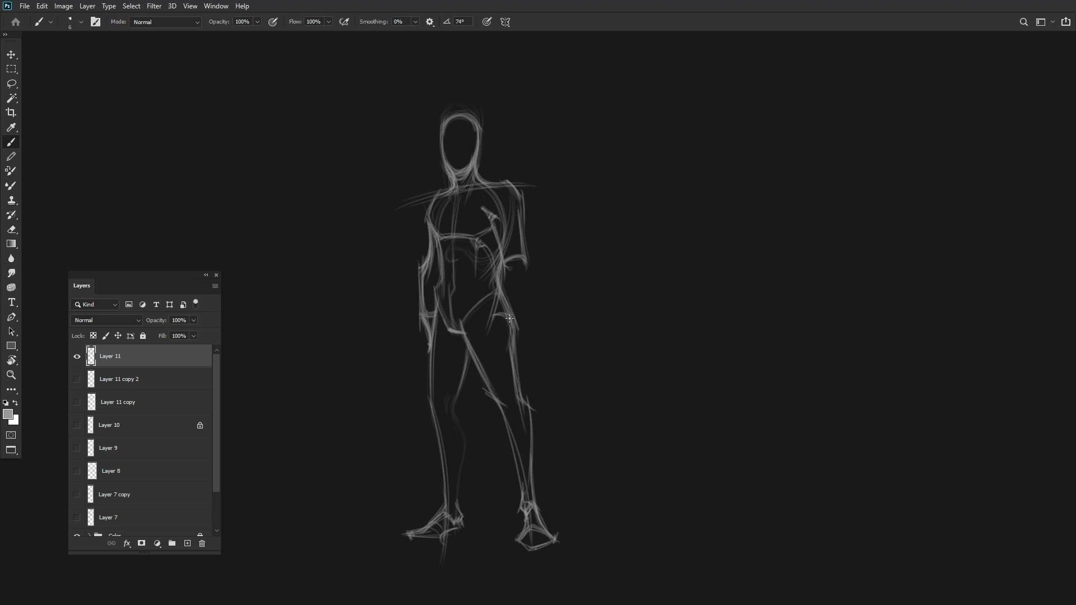
mouse_move(524, 259)
mouse_down()
mouse_move(506, 332)
mouse_move(514, 297)
mouse_move(494, 320)
mouse_up()
key(ctrl+shift+h)
mouse_move(442, 238)
mouse_down()
mouse_move(433, 274)
mouse_move(451, 336)
mouse_move(472, 318)
mouse_up()
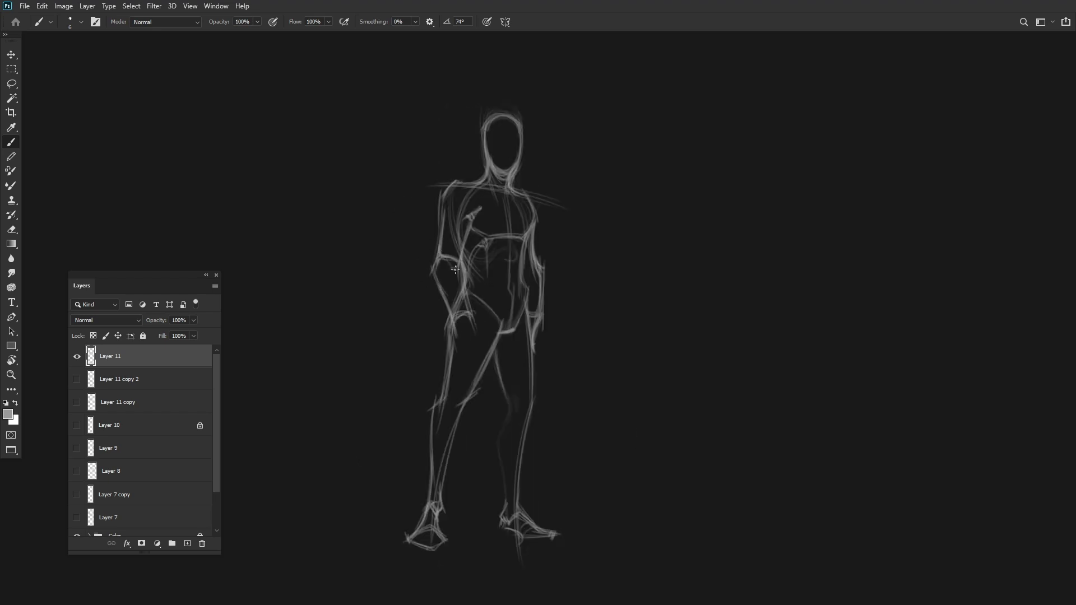
mouse_move(454, 270)
mouse_down()
mouse_move(436, 258)
mouse_move(463, 255)
mouse_up()
key(ctrl+shift+h)
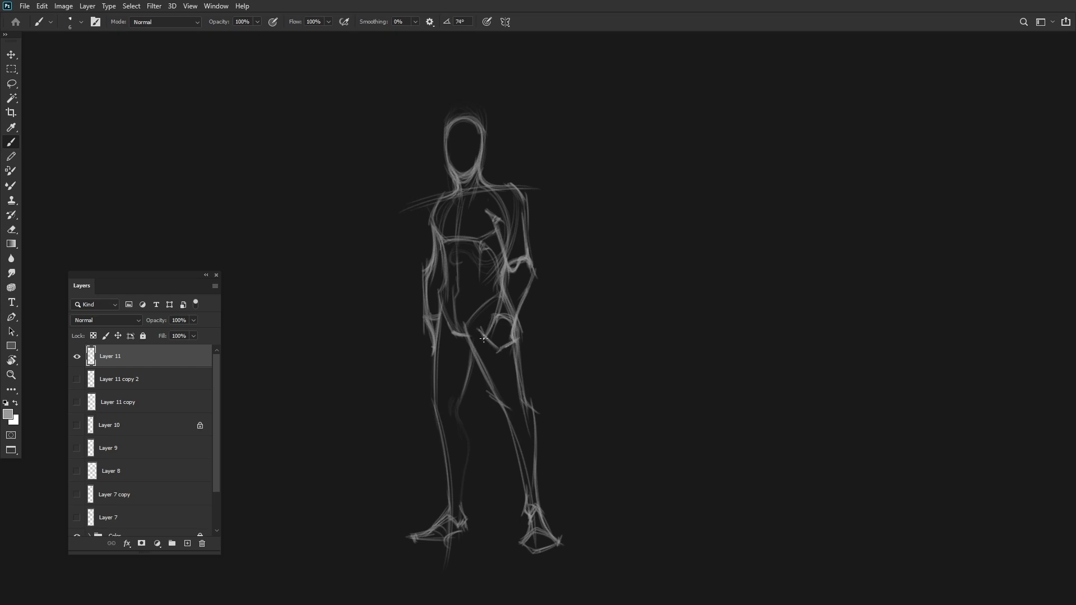
Fill out the hand resting at the hip and define that arm's shoulder and upper-arm muscles, checking the pose mirrored.
drag(503, 296, 498, 269)
mouse_move(504, 253)
mouse_down()
mouse_move(498, 224)
mouse_move(525, 218)
mouse_up()
drag(508, 186, 480, 172)
key(ctrl+shift+h)
key(ctrl+shift+h)
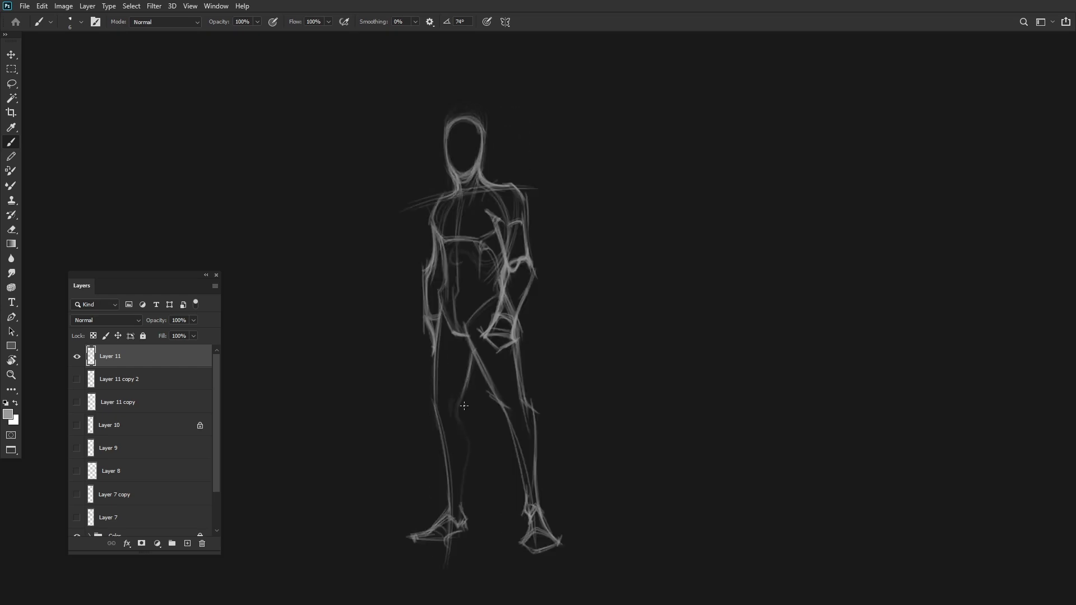
Define the straight leg's inner knee and calf contour.
drag(467, 382, 456, 415)
drag(457, 412, 473, 451)
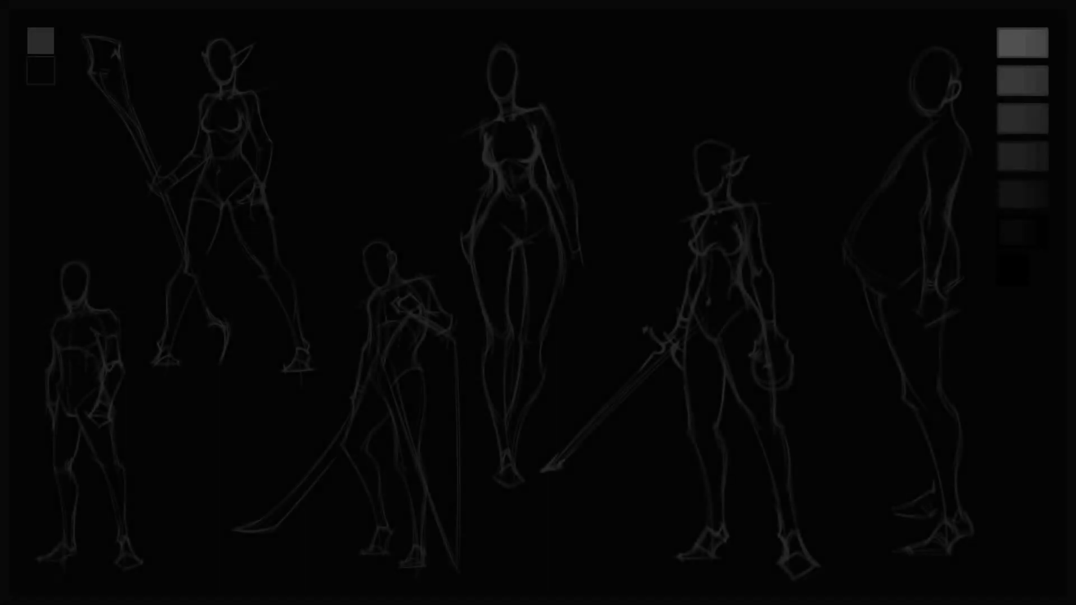